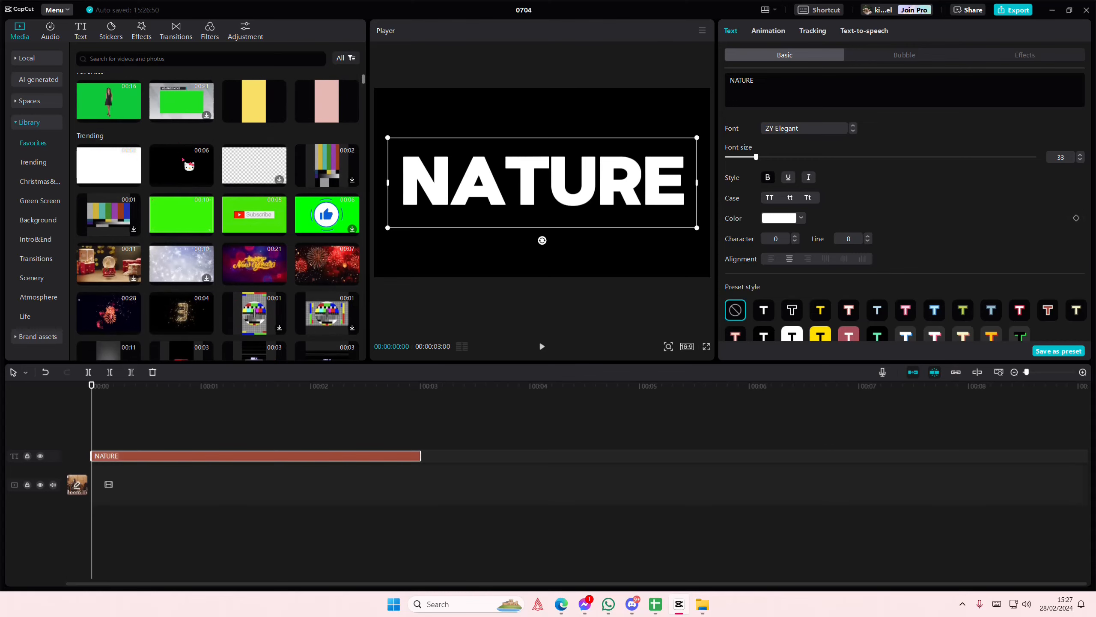
Combine a black background clip and the NATURE text, extended to the same length, into one compound clip
{"action": "left_click_drag", "start_coordinate": [188, 165], "coordinate": [100, 475]}
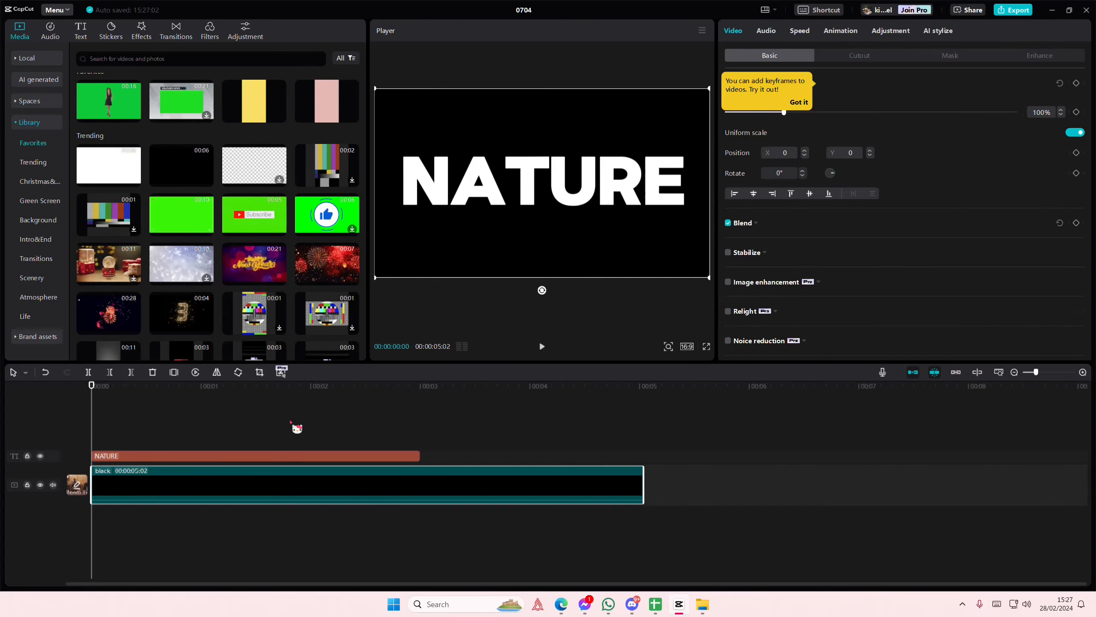
{"action": "left_click_drag", "start_coordinate": [419, 456], "coordinate": [643, 455]}
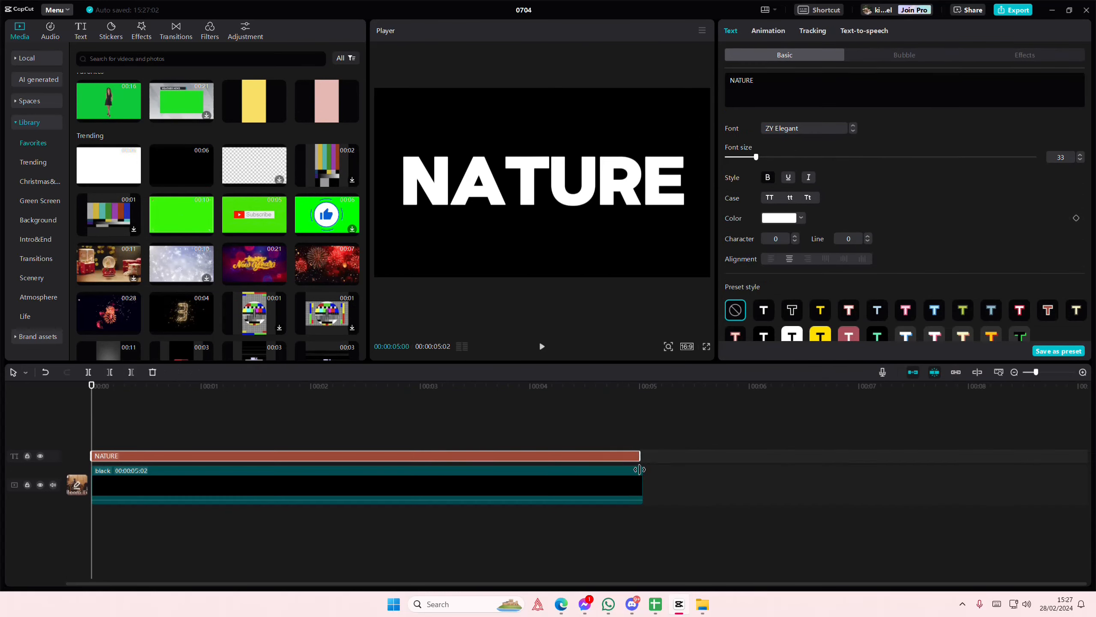
{"action": "right_click", "coordinate": [546, 493]}
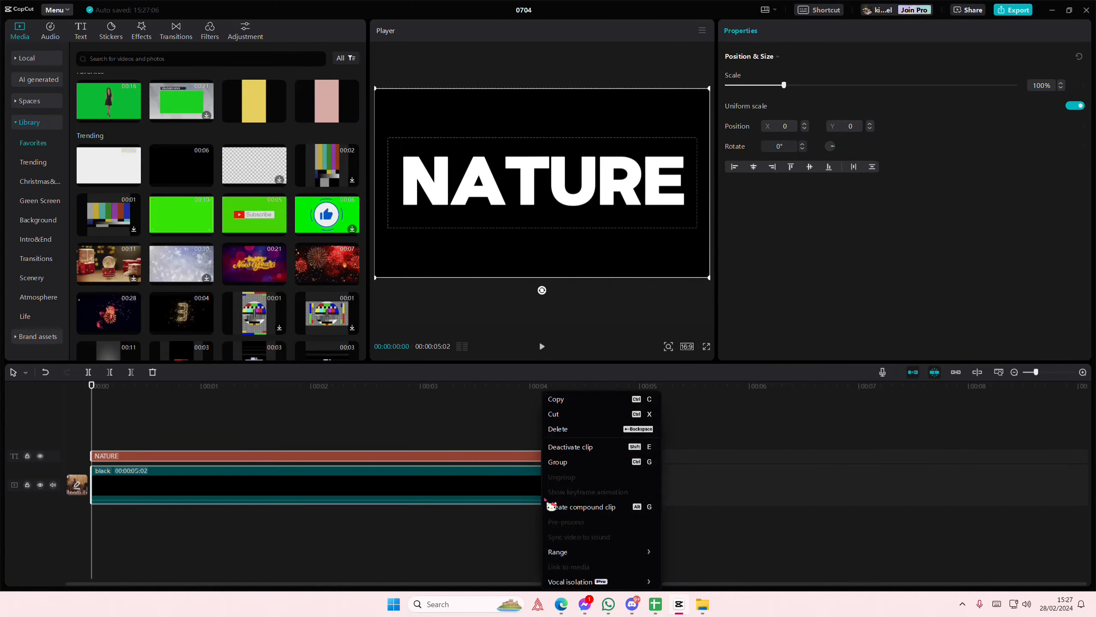
{"action": "left_click", "coordinate": [561, 505]}
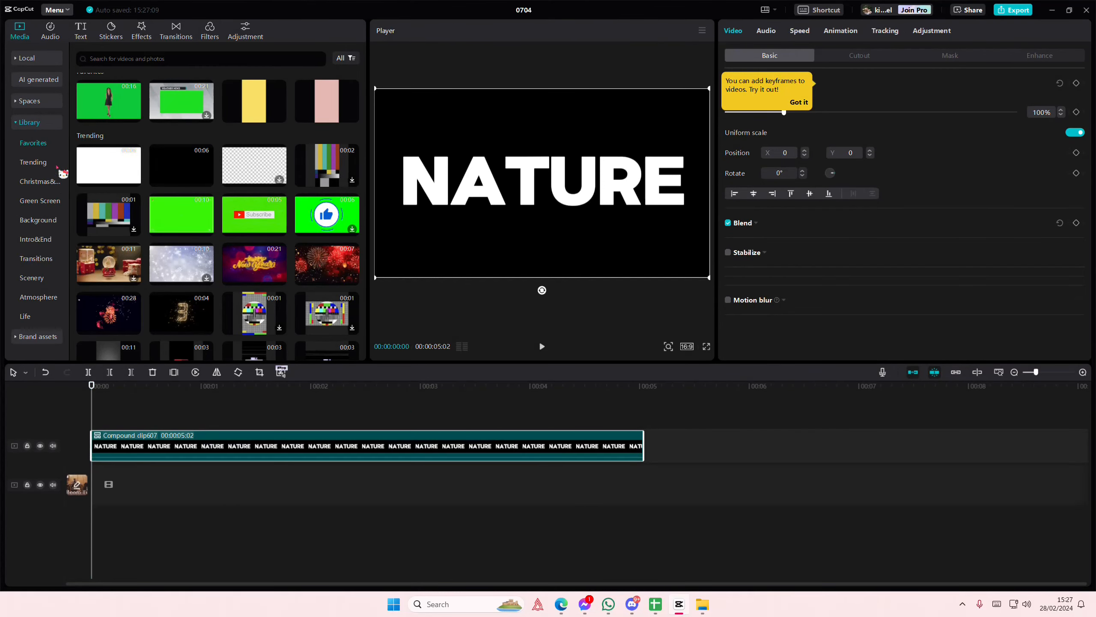
Place the Mount Assiniboine clip from the Scenery library on the main track beneath the compound clip
{"action": "scroll", "coordinate": [120, 226], "scroll_direction": "down", "scroll_amount": 10}
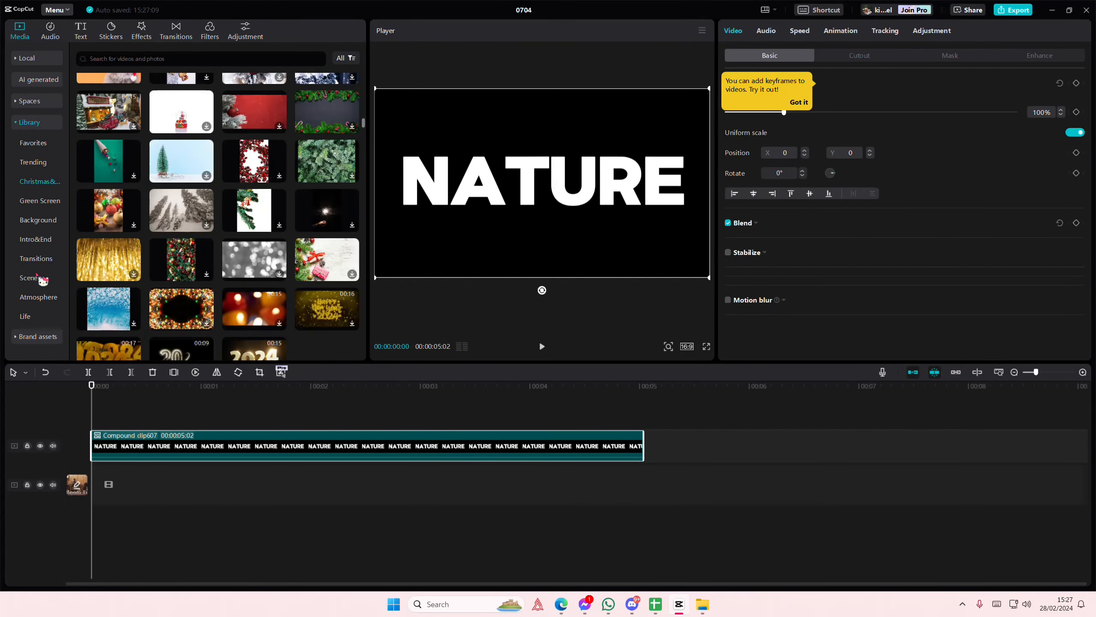
{"action": "left_click", "coordinate": [42, 283]}
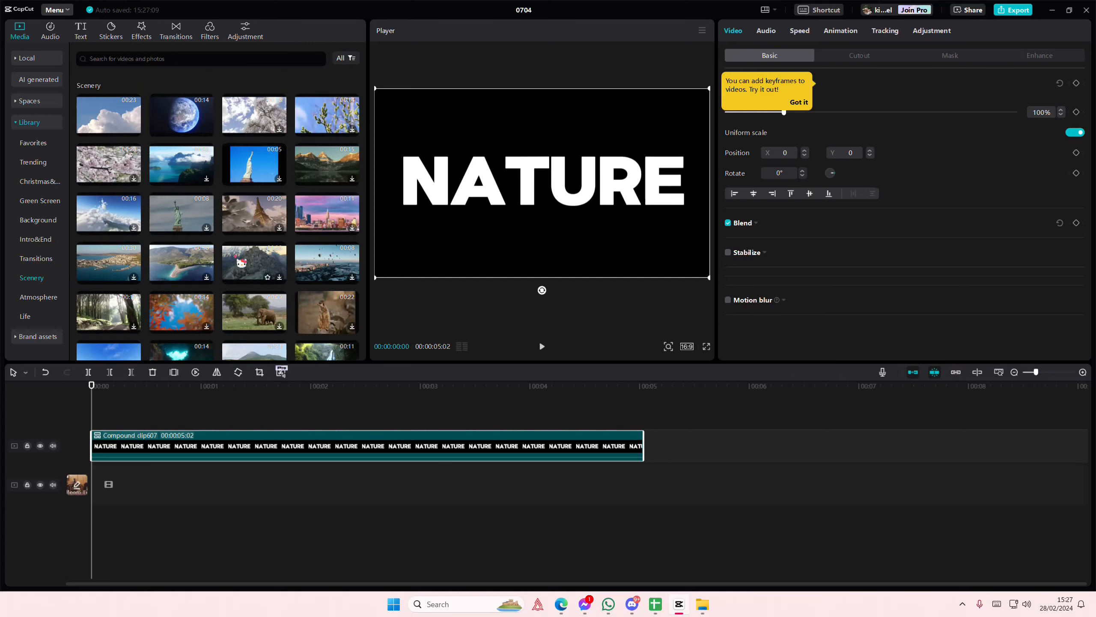
{"action": "left_click_drag", "start_coordinate": [326, 172], "coordinate": [129, 484]}
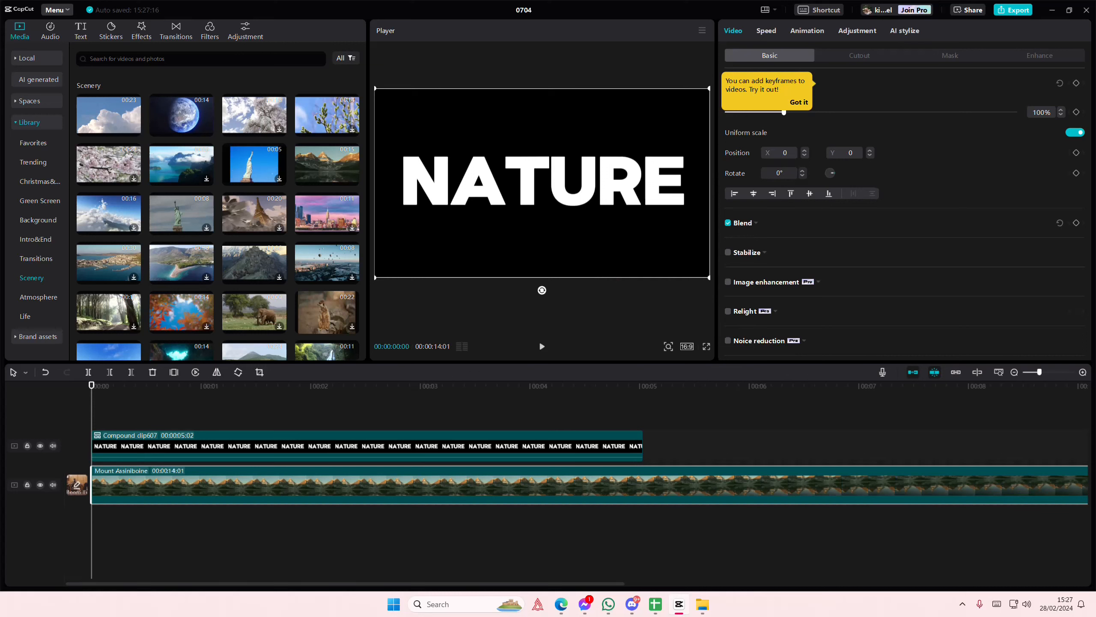
{"action": "mouse_move", "coordinate": [708, 280]}
{"action": "left_mouse_down"}
{"action": "mouse_move", "coordinate": [604, 250]}
{"action": "mouse_move", "coordinate": [702, 276]}
{"action": "mouse_move", "coordinate": [699, 293]}
{"action": "left_mouse_up"}
Set the NATURE compound clip's blend mode to Darken
{"action": "left_click", "coordinate": [531, 440]}
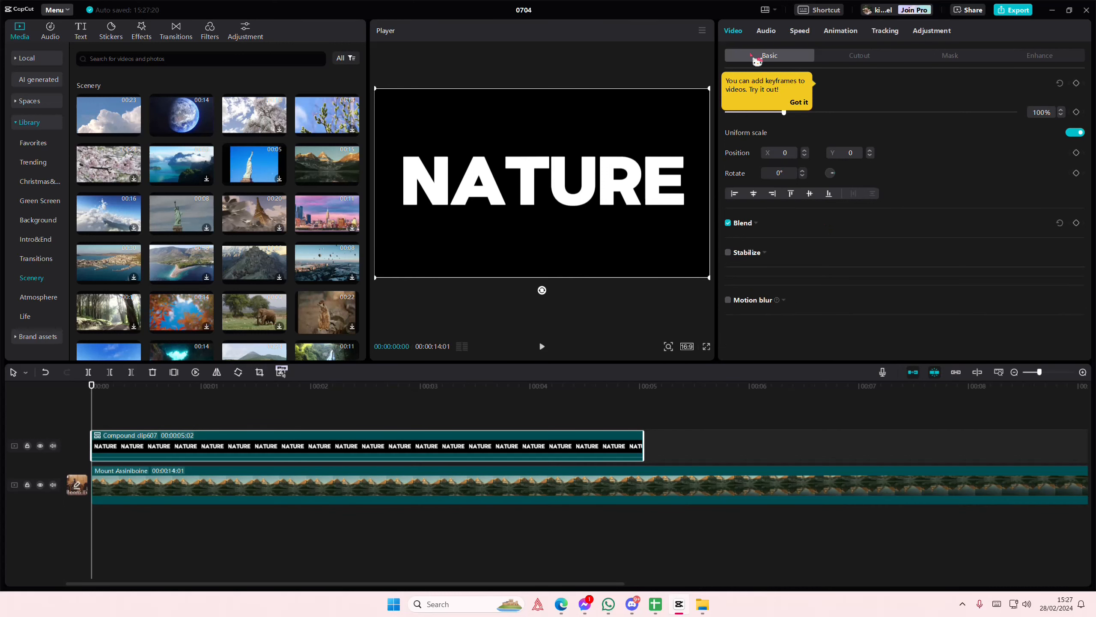
{"action": "left_click", "coordinate": [798, 102]}
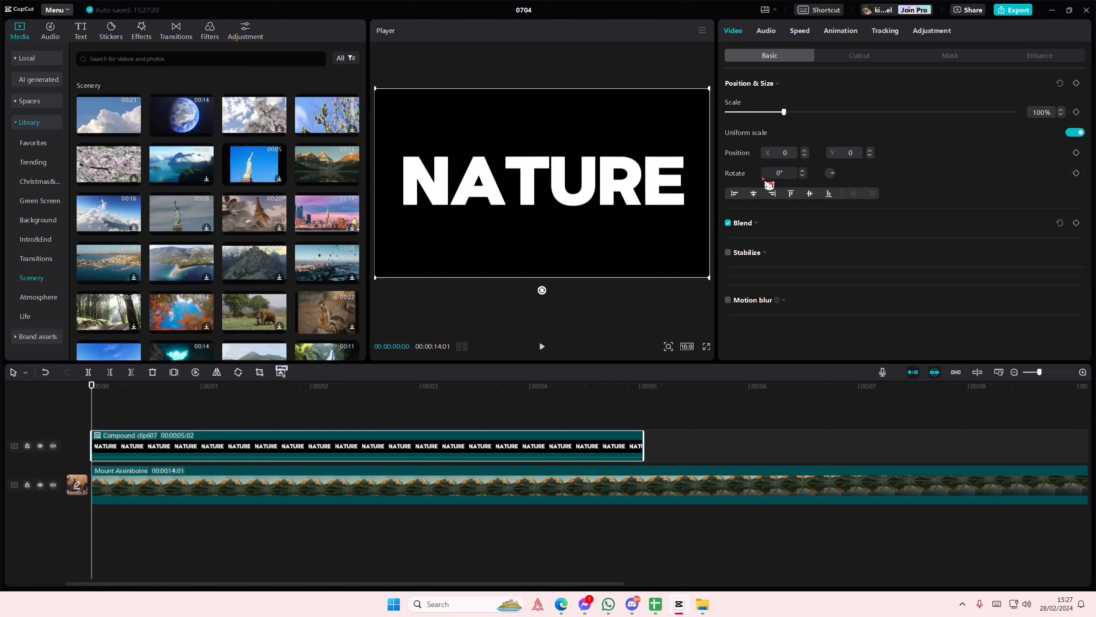
{"action": "left_click", "coordinate": [756, 223]}
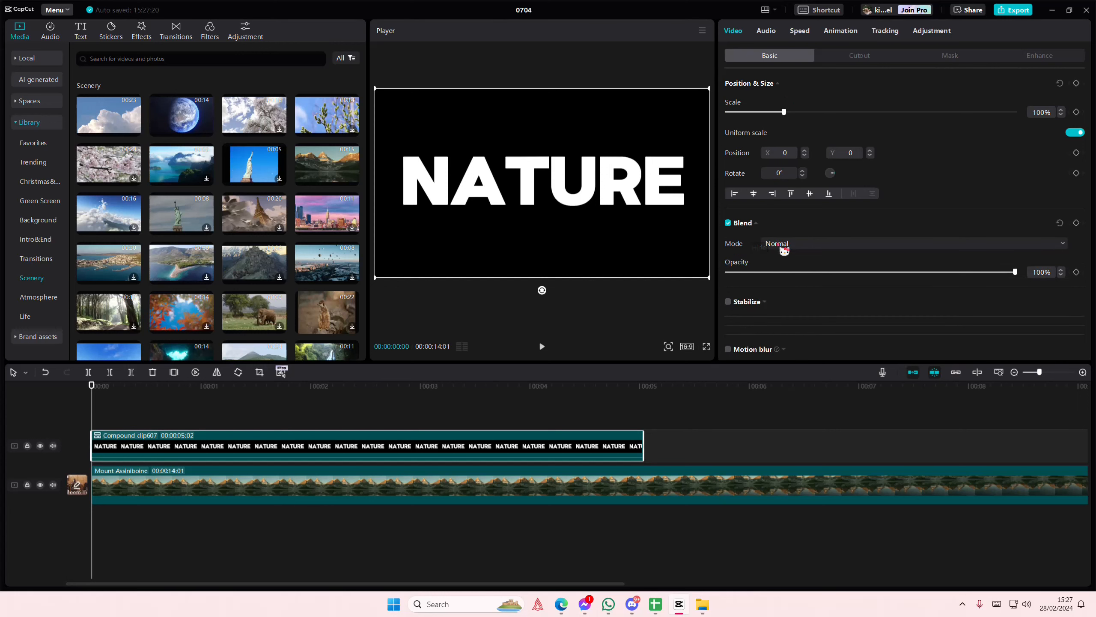
{"action": "left_click", "coordinate": [782, 244]}
{"action": "left_click", "coordinate": [792, 277]}
{"action": "left_click", "coordinate": [799, 244]}
{"action": "left_click", "coordinate": [810, 311]}
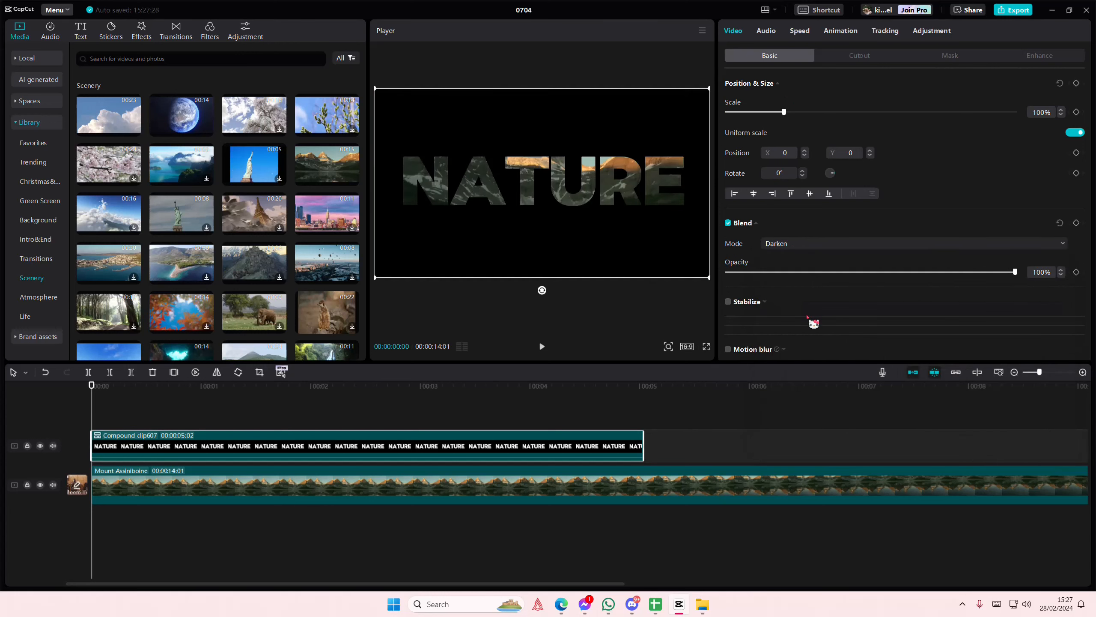
Scale the Mount Assiniboine clip to 71% and position it at X -1318, Y -281 behind the letter N
{"action": "left_click", "coordinate": [466, 484]}
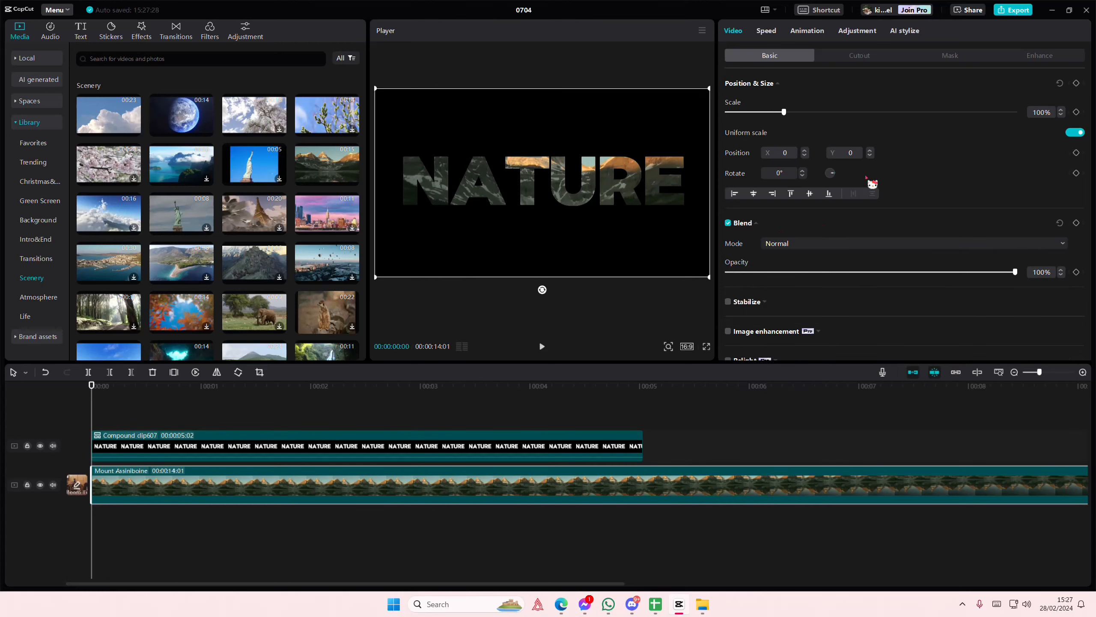
{"action": "left_click_drag", "start_coordinate": [711, 278], "coordinate": [505, 262]}
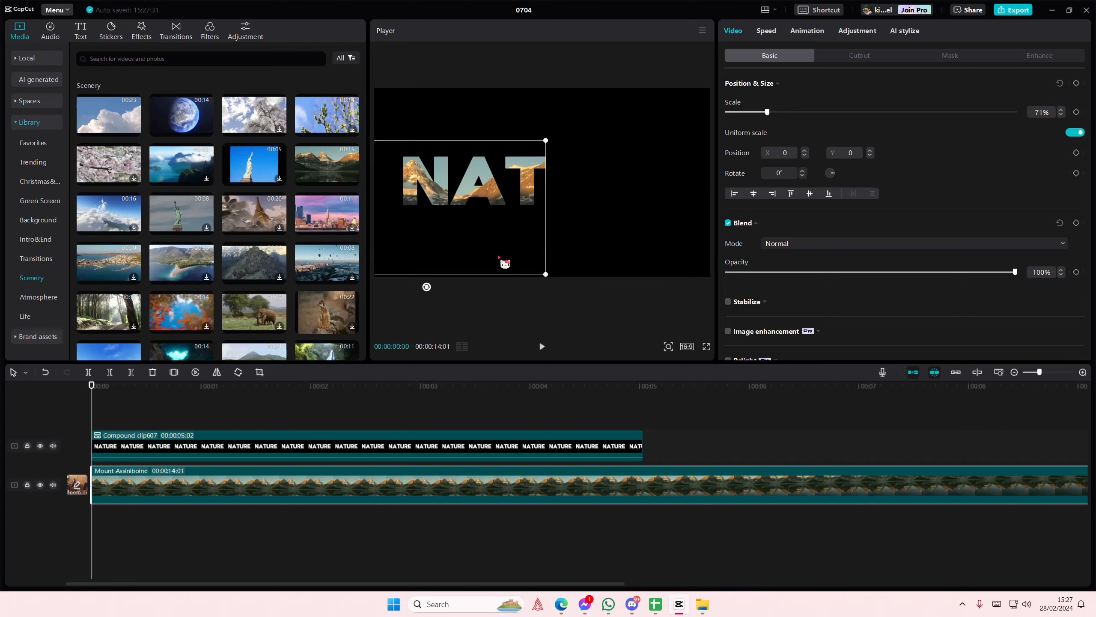
Apply a rectangle mask to the Mount Assiniboine clip and narrow it to cover only the letter N
{"action": "left_click", "coordinate": [947, 61]}
{"action": "left_click", "coordinate": [908, 125]}
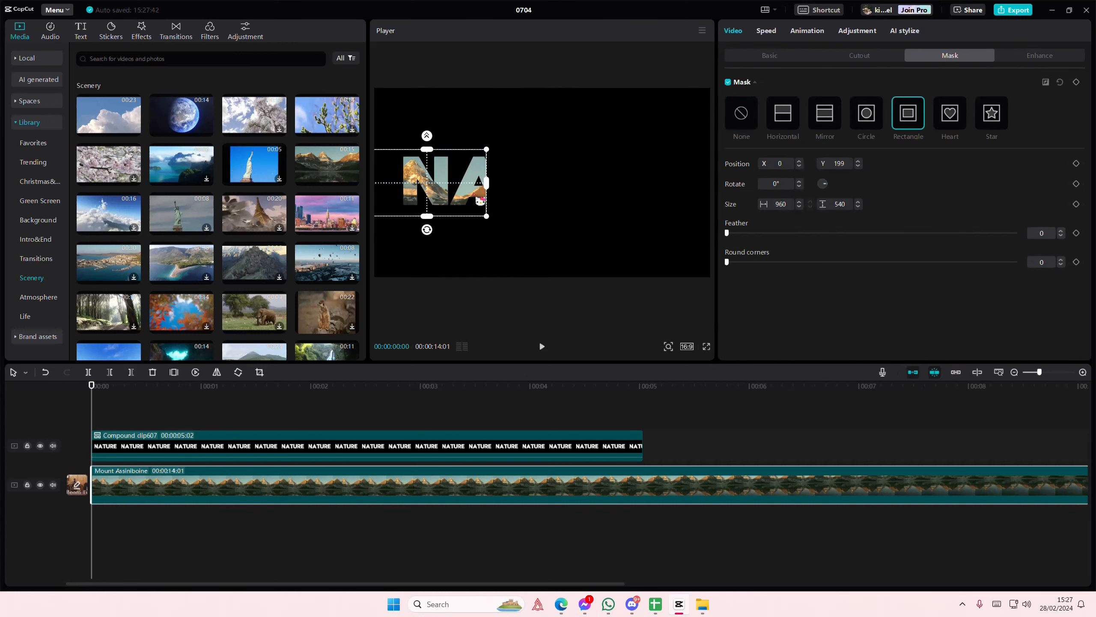
{"action": "left_click_drag", "start_coordinate": [488, 183], "coordinate": [449, 200]}
{"action": "left_click", "coordinate": [301, 400]}
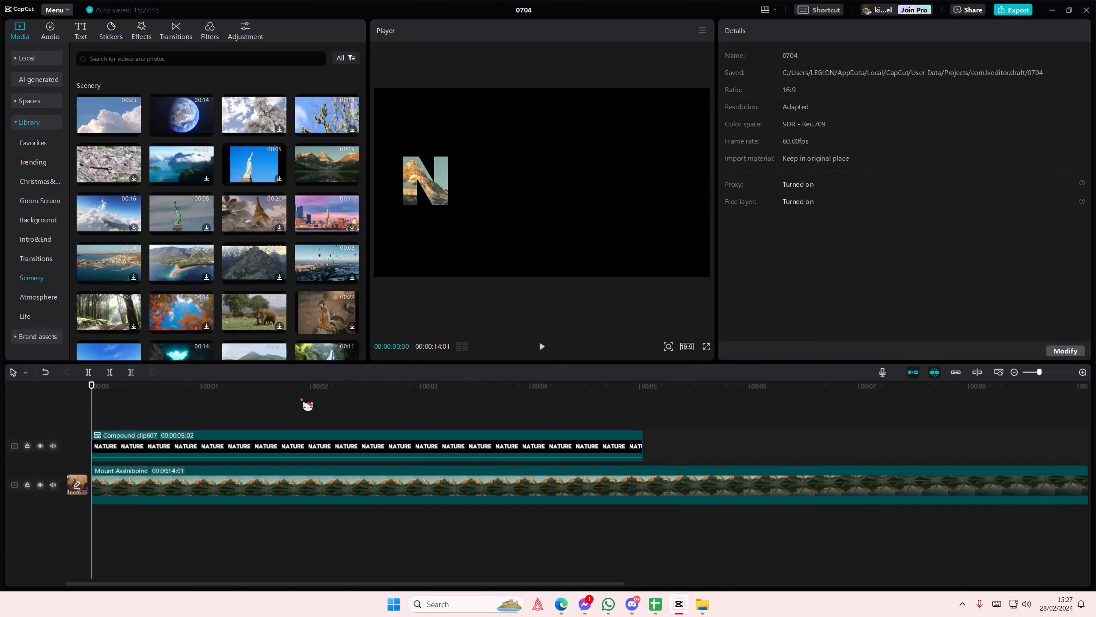
{"action": "left_click_drag", "start_coordinate": [356, 408], "coordinate": [362, 445]}
{"action": "left_click_drag", "start_coordinate": [290, 463], "coordinate": [327, 506]}
{"action": "left_click", "coordinate": [328, 468]}
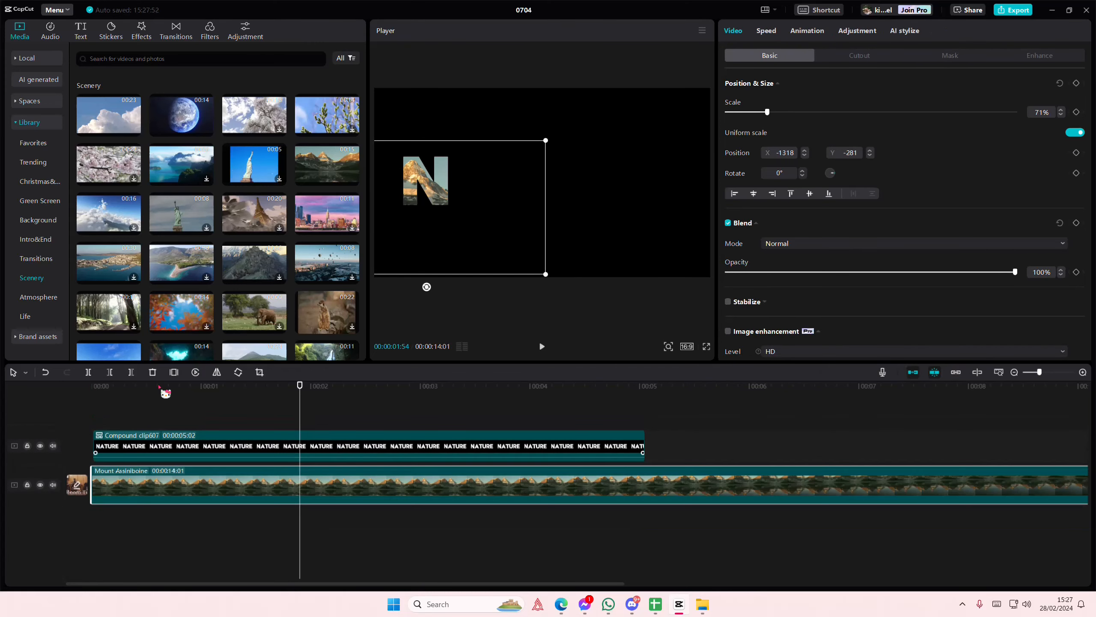
{"action": "left_click", "coordinate": [201, 409]}
{"action": "left_click", "coordinate": [89, 406]}
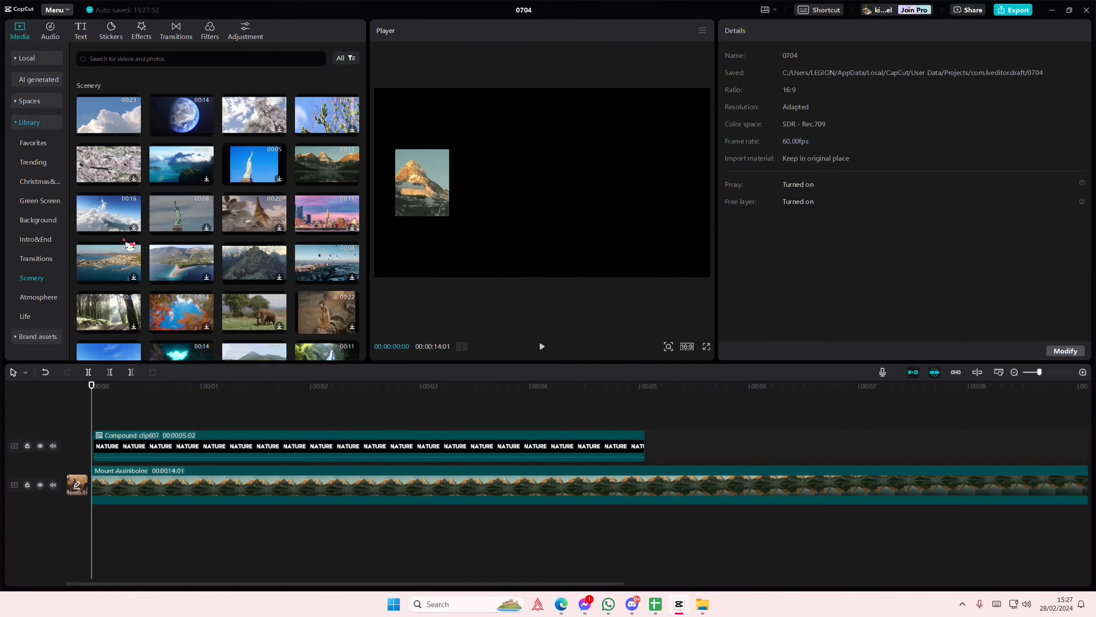
Insert the Japan's cherry blossoms clip on a track between the compound clip and Mount Assiniboine, with all clips starting at zero
{"action": "left_click_drag", "start_coordinate": [123, 163], "coordinate": [93, 462]}
{"action": "left_click", "coordinate": [111, 435]}
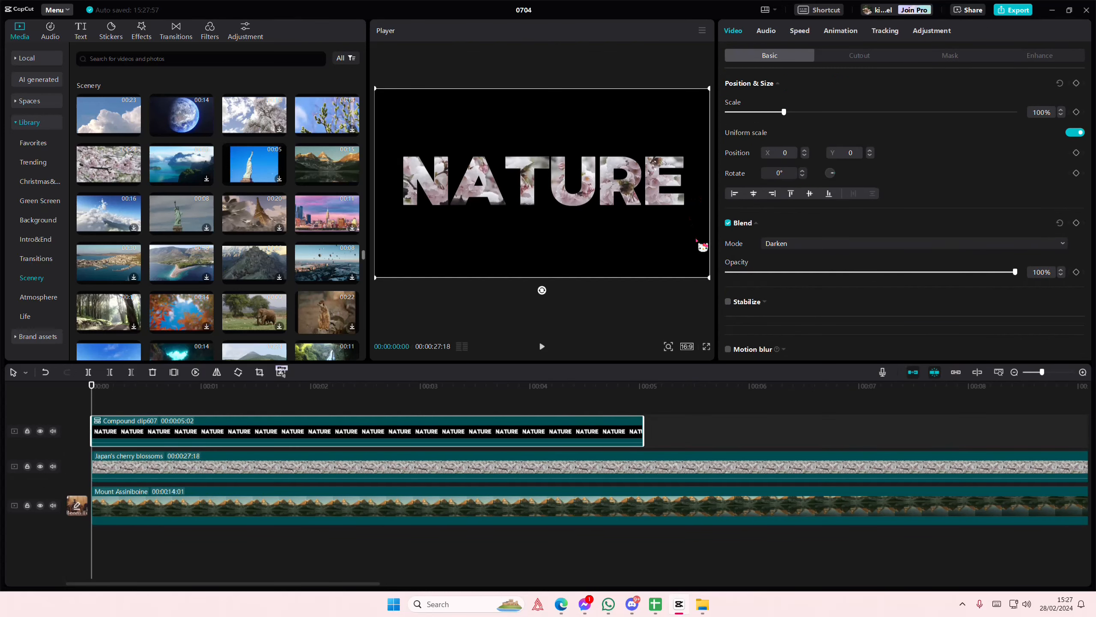
{"action": "left_click_drag", "start_coordinate": [708, 274], "coordinate": [660, 248]}
{"action": "key", "text": "ctrl+z"}
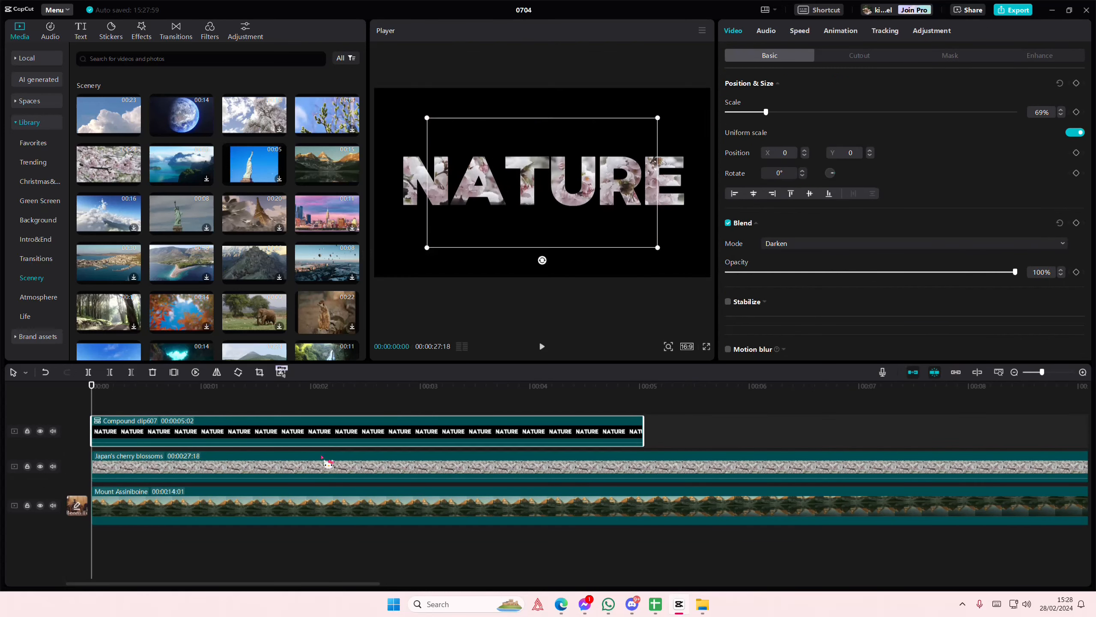
Lock the compound clip's track and scale the cherry blossoms clip to 53%, starting just right of the letter N
{"action": "left_click", "coordinate": [325, 461]}
{"action": "left_click_drag", "start_coordinate": [709, 275], "coordinate": [640, 238]}
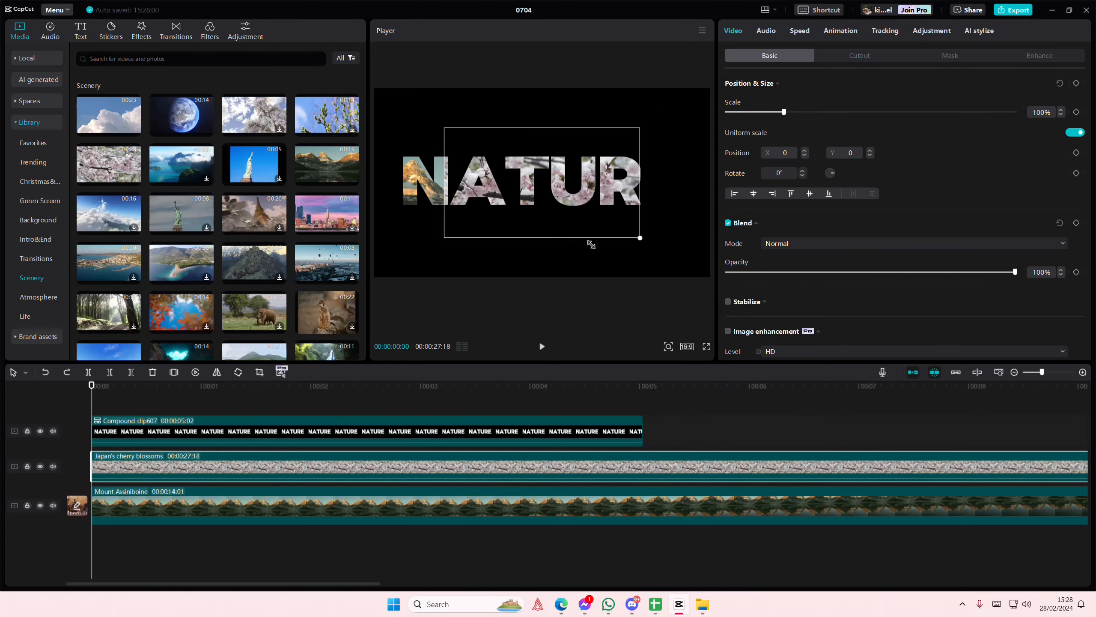
{"action": "left_click", "coordinate": [27, 430]}
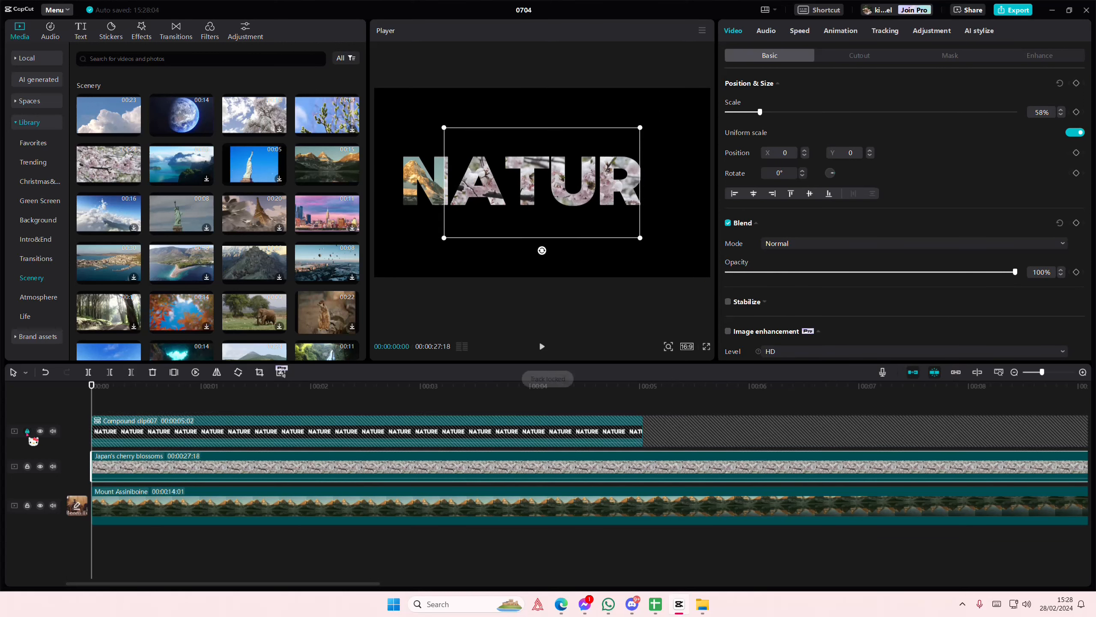
{"action": "left_click_drag", "start_coordinate": [641, 240], "coordinate": [623, 238]}
{"action": "left_click_drag", "start_coordinate": [562, 224], "coordinate": [567, 225]}
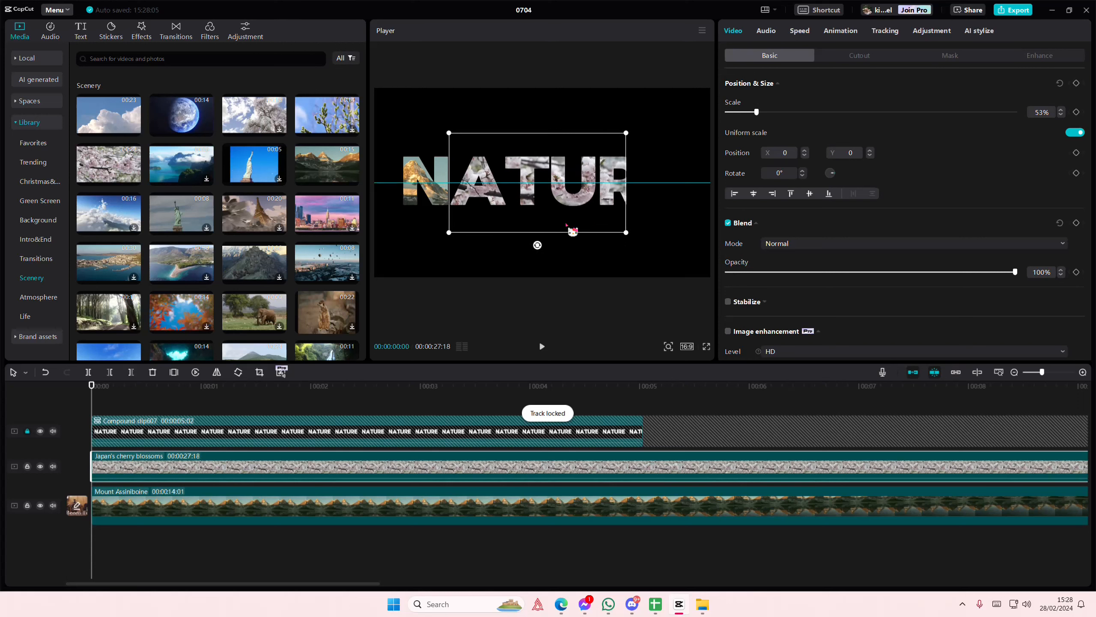
Mask the cherry blossoms clip so that it fills only the letter A
{"action": "left_click", "coordinate": [955, 60]}
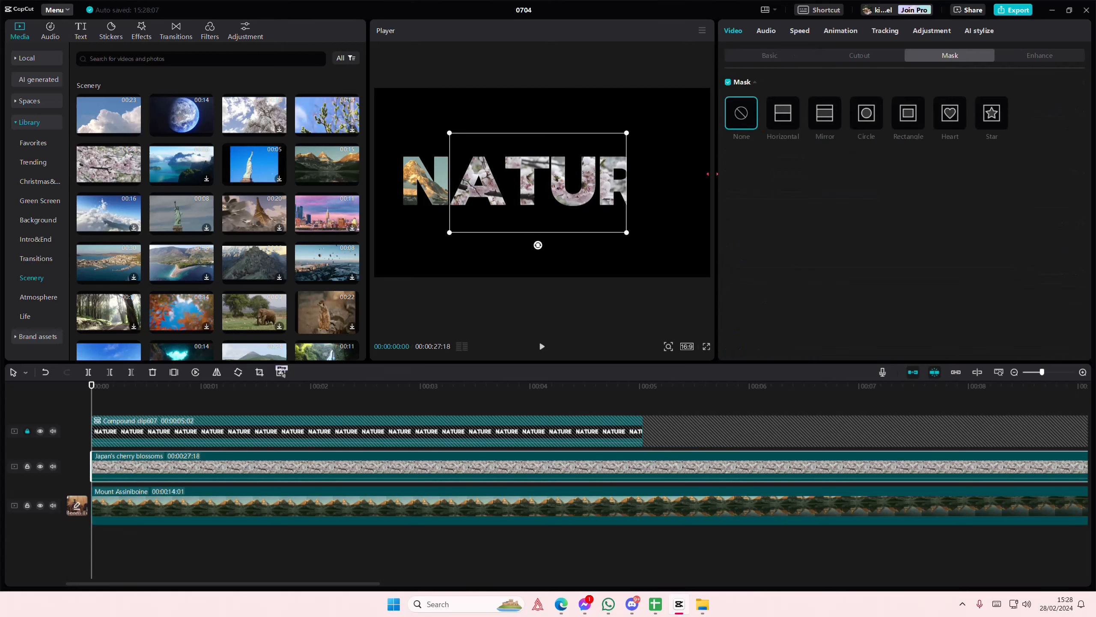
{"action": "left_click", "coordinate": [797, 120]}
{"action": "left_click_drag", "start_coordinate": [557, 194], "coordinate": [510, 215]}
{"action": "left_click", "coordinate": [223, 401]}
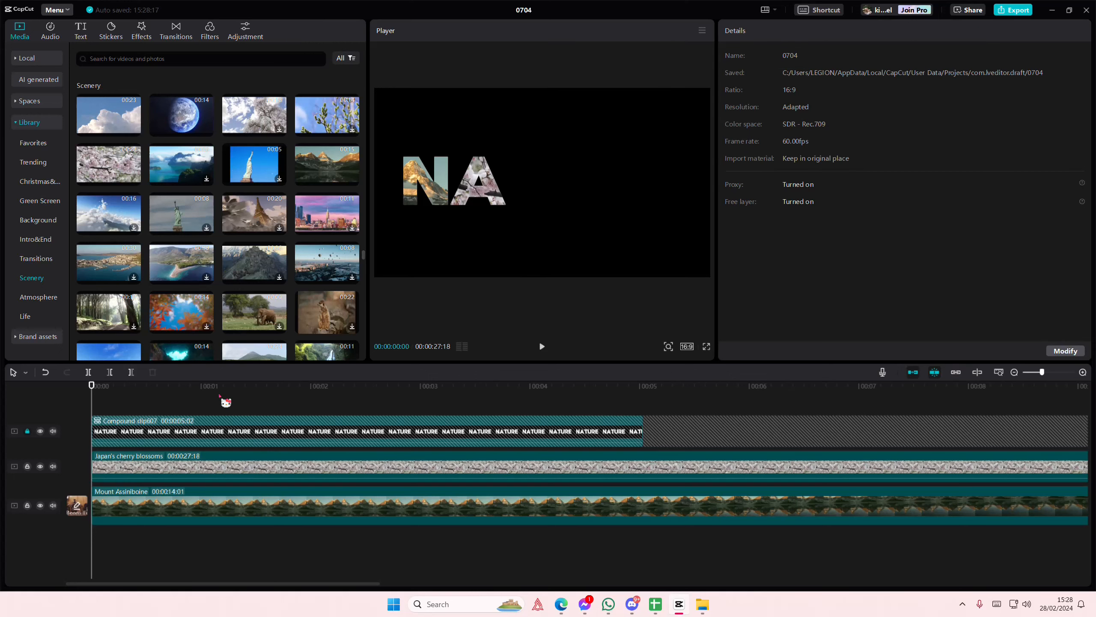
Add the Philippine beach sea wave clip below the cherry blossoms track and shift its frame to start at the letter T
{"action": "scroll", "coordinate": [198, 309], "scroll_direction": "down", "scroll_amount": 1}
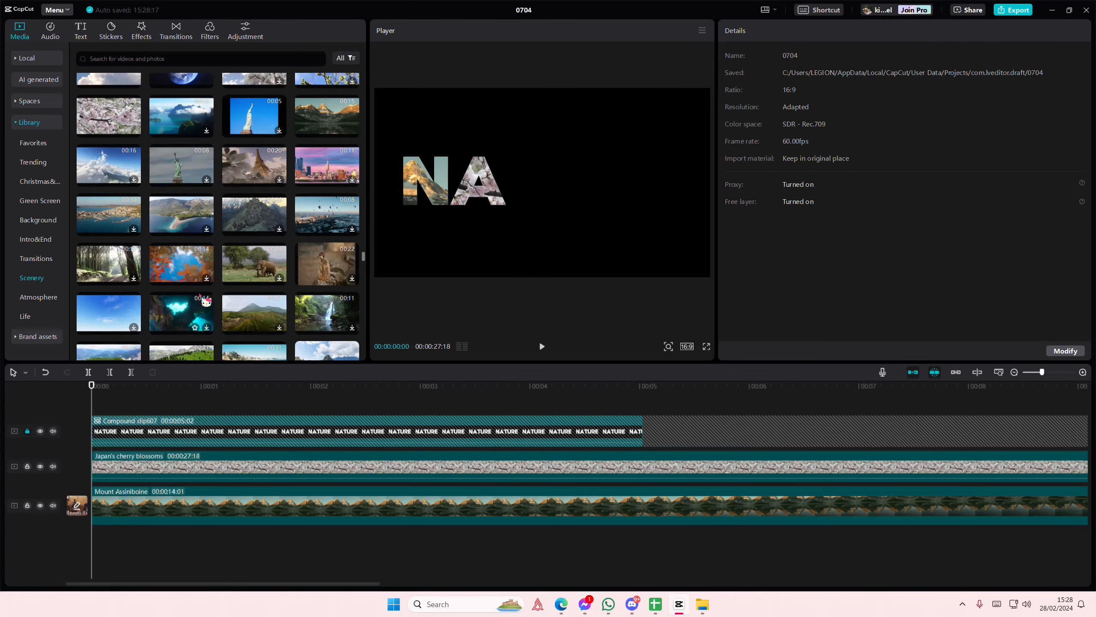
{"action": "scroll", "coordinate": [200, 295], "scroll_direction": "down", "scroll_amount": 3}
{"action": "left_click_drag", "start_coordinate": [258, 276], "coordinate": [81, 452]}
{"action": "left_click_drag", "start_coordinate": [525, 209], "coordinate": [643, 195]}
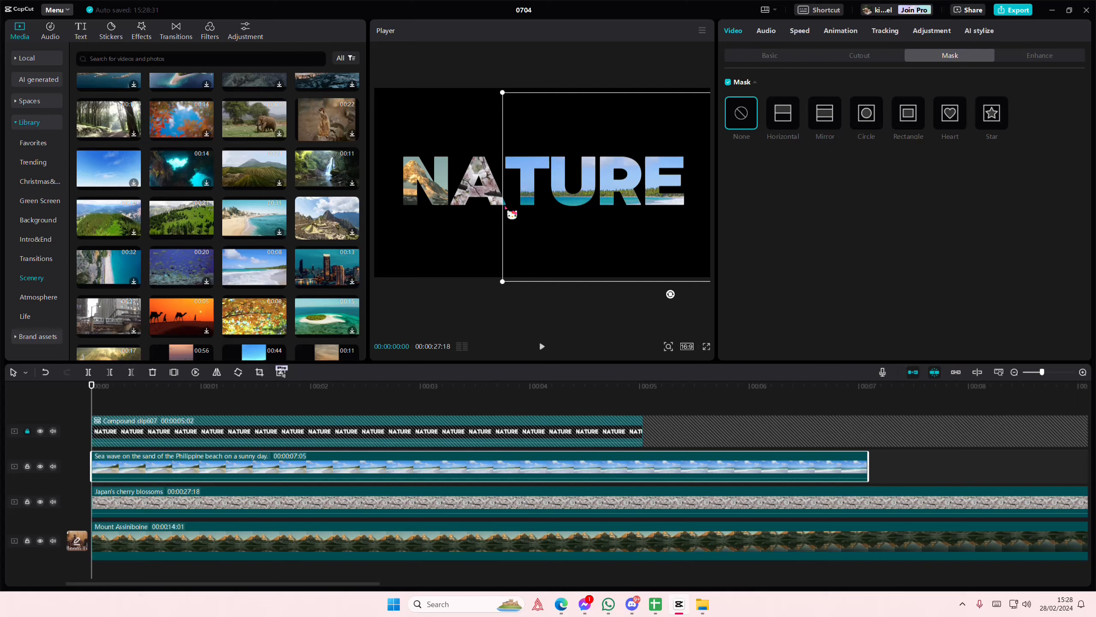
{"action": "left_click_drag", "start_coordinate": [307, 469], "coordinate": [318, 506]}
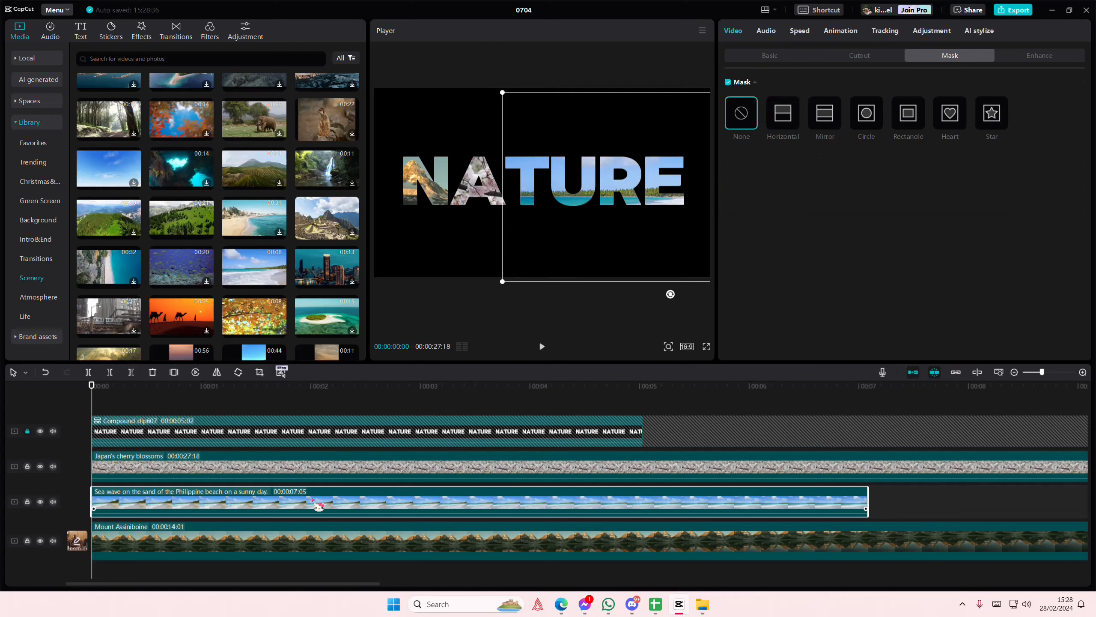
Apply a rectangle mask to the sea wave clip and fit it to the letter T
{"action": "left_click", "coordinate": [908, 124]}
{"action": "left_click_drag", "start_coordinate": [656, 185], "coordinate": [506, 187]}
{"action": "left_click", "coordinate": [326, 396]}
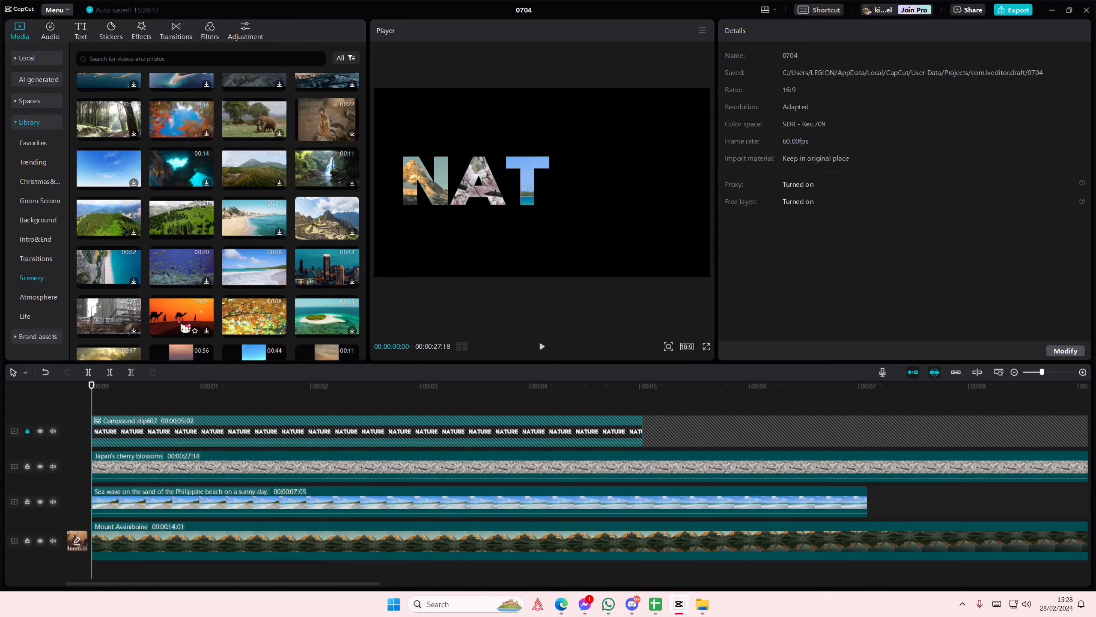
{"action": "left_click_drag", "start_coordinate": [184, 327], "coordinate": [84, 455]}
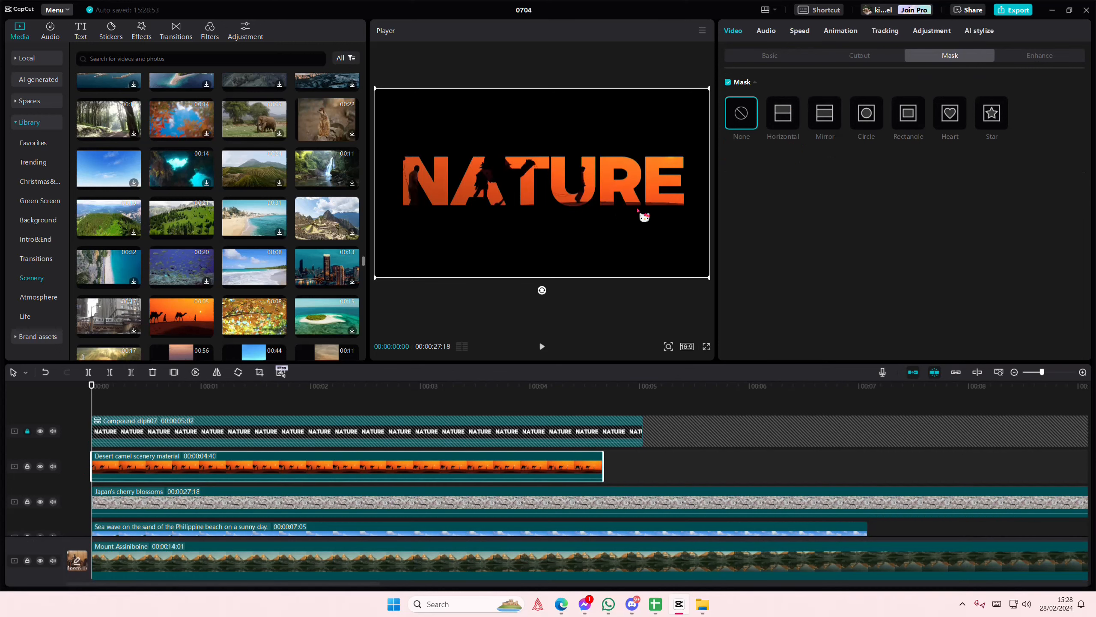
{"action": "left_click_drag", "start_coordinate": [498, 207], "coordinate": [673, 214]}
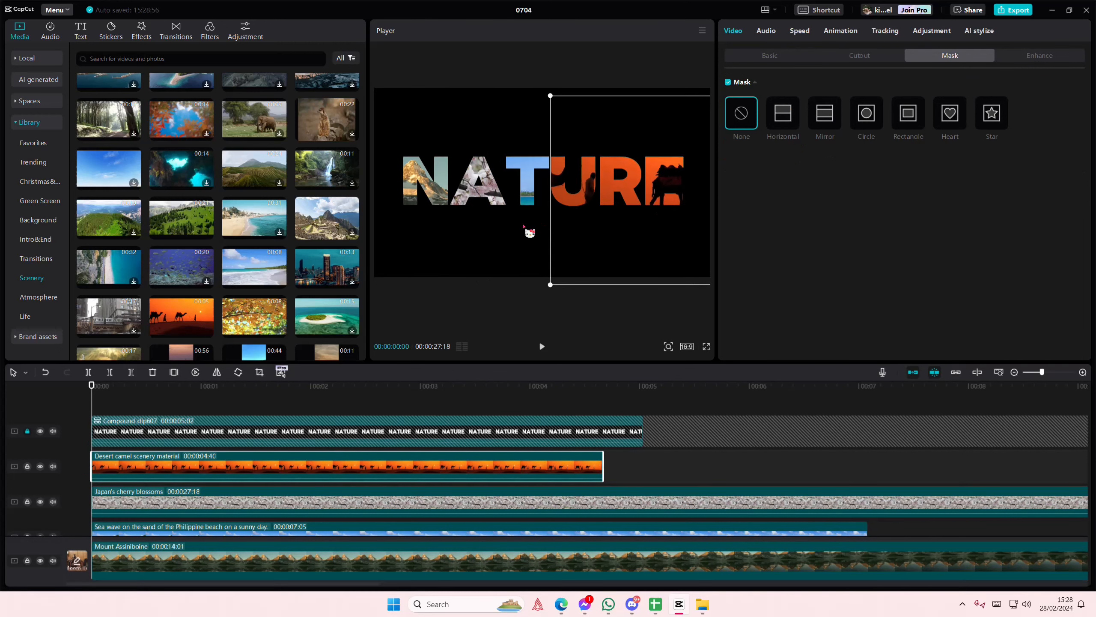
{"action": "key", "text": "Delete"}
Add the Yellow maple leaf clip above the cherry blossoms and limit it to the letter U with a 270 by 540 rectangle mask at X 176
{"action": "left_click_drag", "start_coordinate": [251, 316], "coordinate": [56, 441]}
{"action": "left_click_drag", "start_coordinate": [257, 434], "coordinate": [188, 502]}
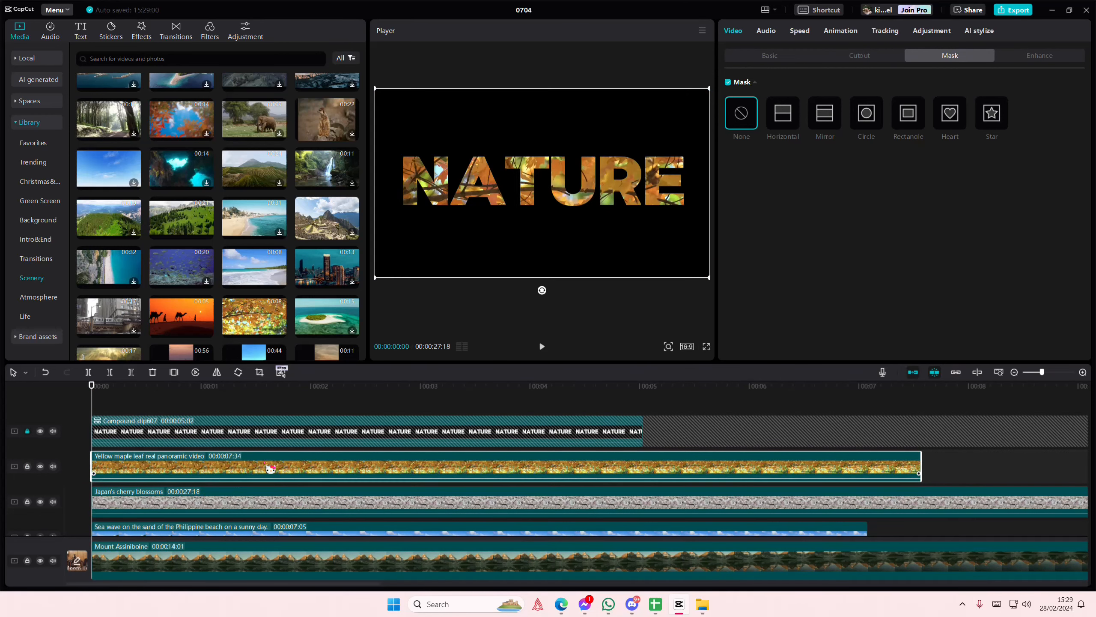
{"action": "left_click", "coordinate": [824, 114]}
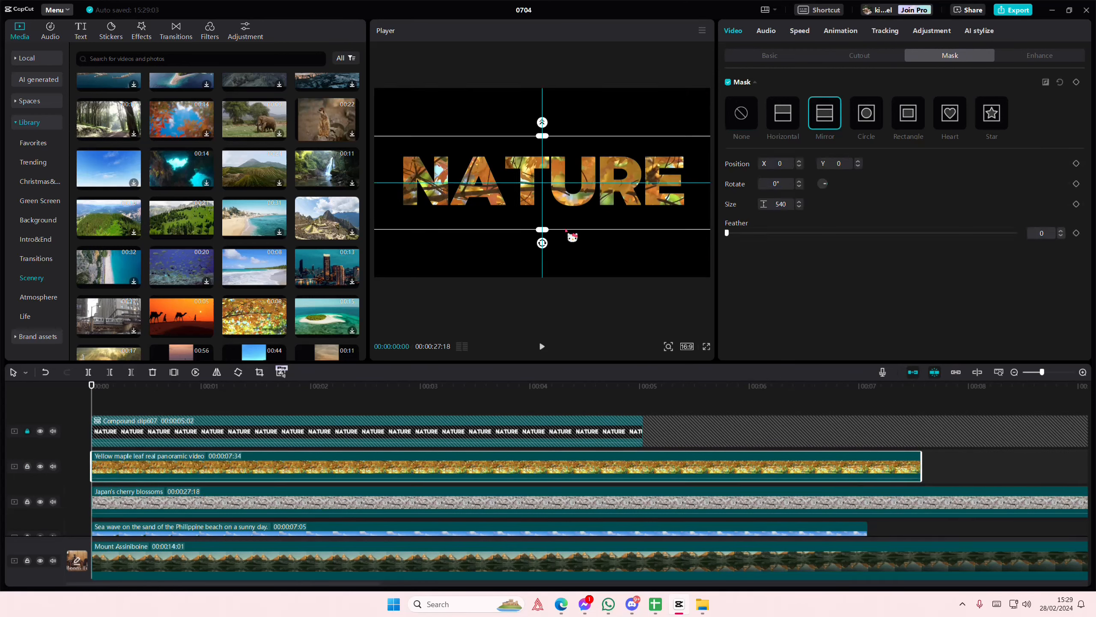
{"action": "left_click", "coordinate": [908, 114]}
{"action": "left_click_drag", "start_coordinate": [489, 195], "coordinate": [601, 191]}
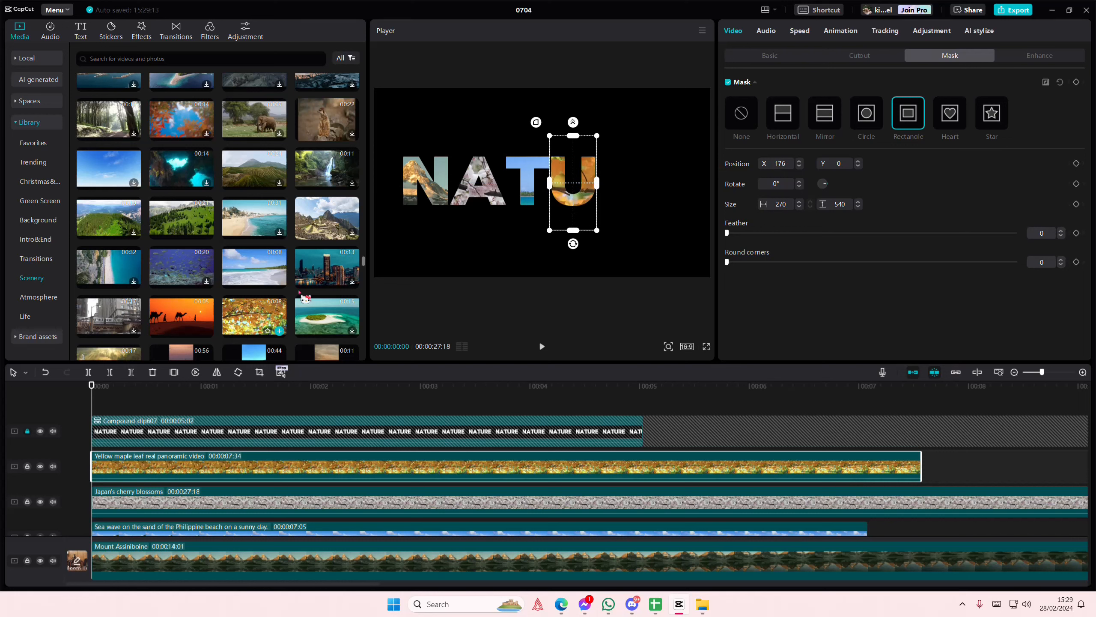
{"action": "left_click", "coordinate": [235, 399]}
Find the Purple flowers clip in the Scenery library and add it on a new track above the Yellow maple leaf clip
{"action": "scroll", "coordinate": [174, 300], "scroll_direction": "down", "scroll_amount": 4}
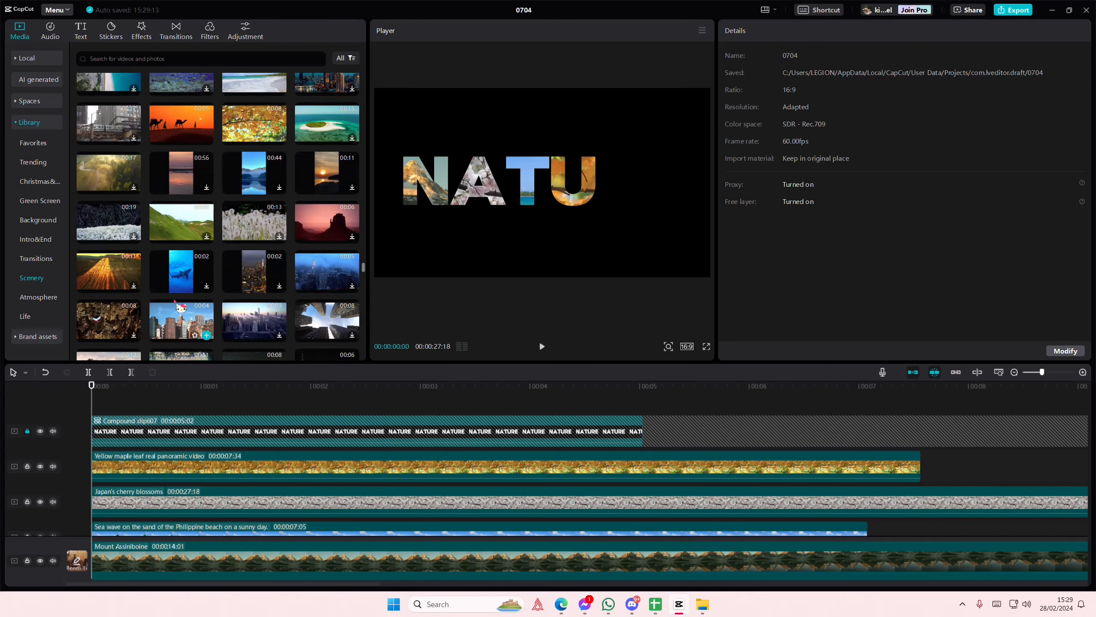
{"action": "scroll", "coordinate": [304, 281], "scroll_direction": "down", "scroll_amount": 1}
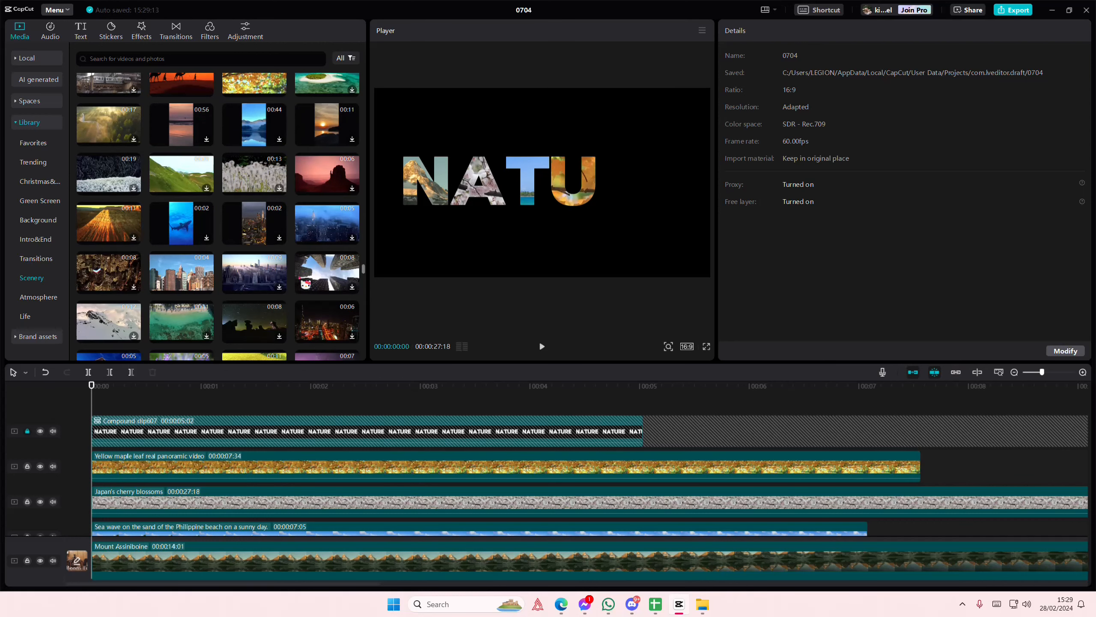
{"action": "scroll", "coordinate": [178, 295], "scroll_direction": "down", "scroll_amount": 1}
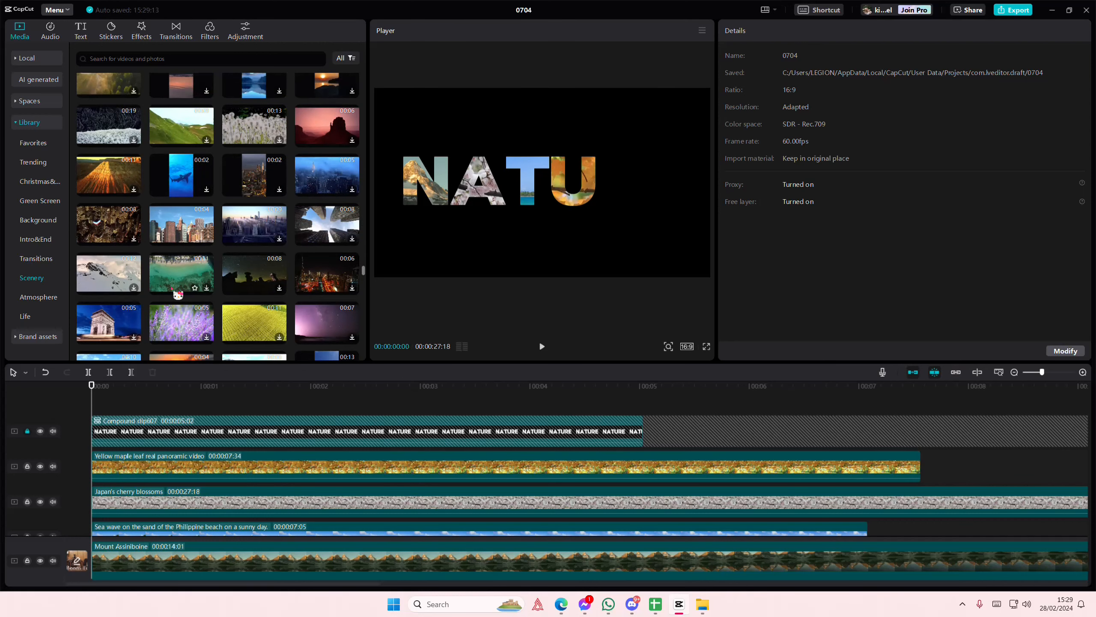
{"action": "left_click_drag", "start_coordinate": [185, 324], "coordinate": [77, 459]}
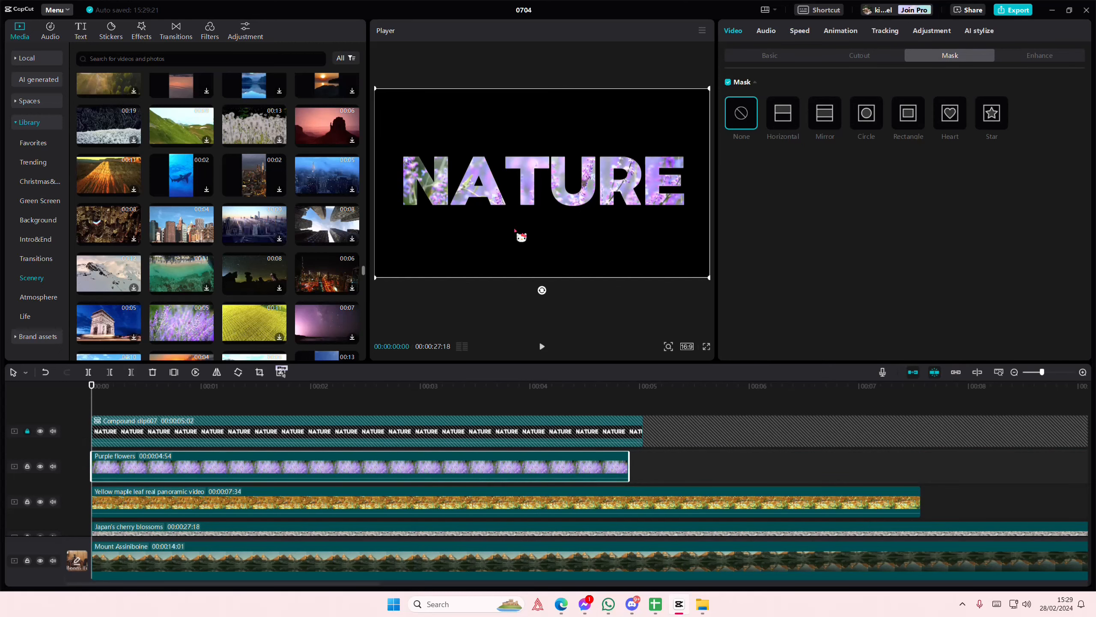
Shrink the Purple flowers clip, place it over the letter R and limit it with a horizontal mask rotated -90° at X -530, Y -73
{"action": "left_click_drag", "start_coordinate": [377, 279], "coordinate": [440, 239]}
{"action": "left_click_drag", "start_coordinate": [529, 237], "coordinate": [635, 215]}
{"action": "left_click", "coordinate": [783, 125]}
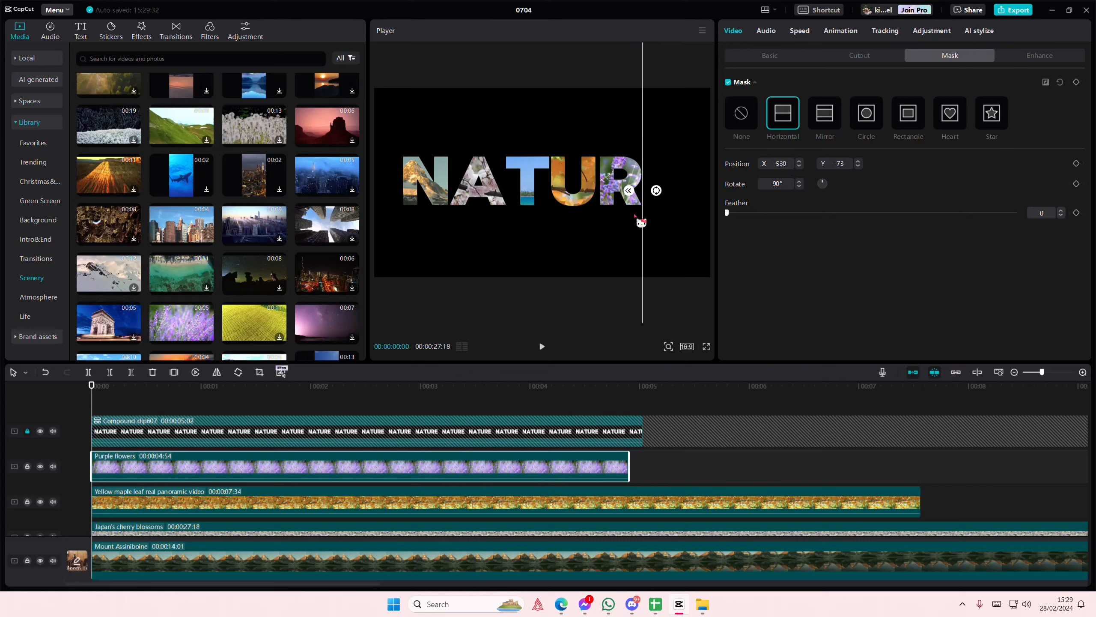
Add the Aurora lake scenery clip, shift its frame toward the letter E and place its track directly beneath the NATURE compound clip
{"action": "scroll", "coordinate": [223, 275], "scroll_direction": "down", "scroll_amount": 2}
{"action": "left_click_drag", "start_coordinate": [161, 329], "coordinate": [68, 454]}
{"action": "left_click_drag", "start_coordinate": [567, 250], "coordinate": [732, 233]}
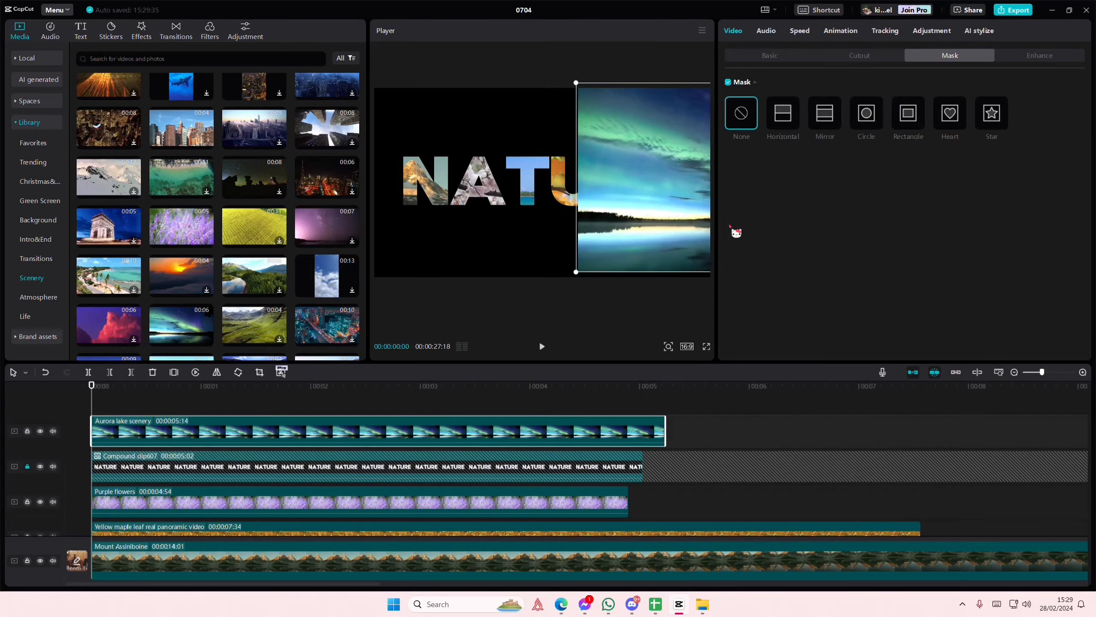
{"action": "left_click_drag", "start_coordinate": [343, 431], "coordinate": [321, 493]}
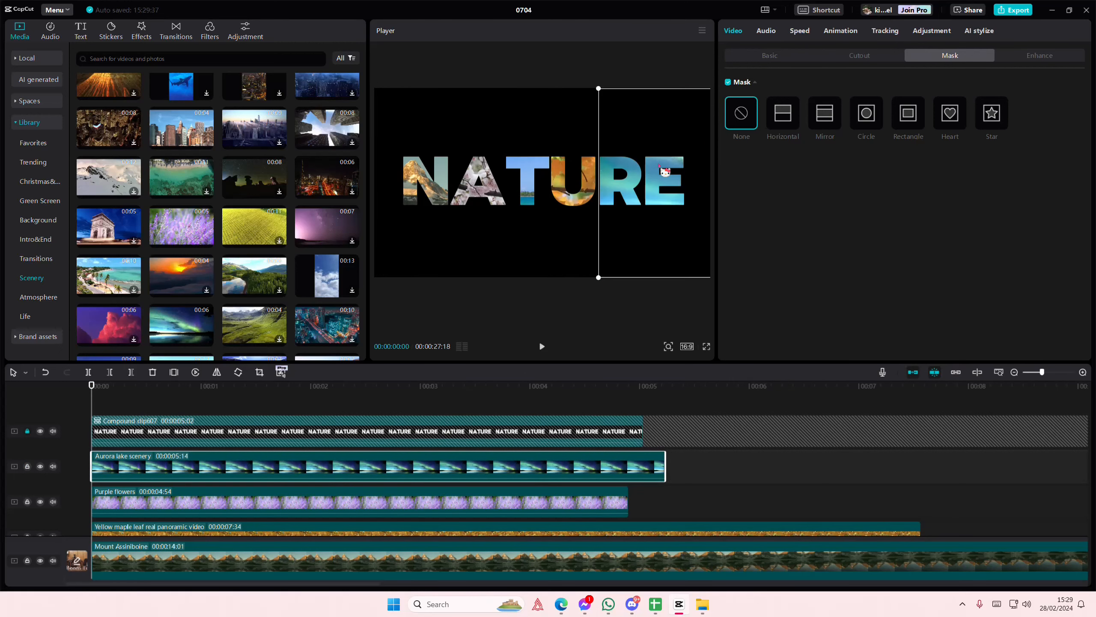
Scale down the Aurora lake scenery clip and align its frame so that it fills only the letter E
{"action": "left_click_drag", "start_coordinate": [599, 92], "coordinate": [637, 202]}
{"action": "left_click_drag", "start_coordinate": [621, 145], "coordinate": [675, 176]}
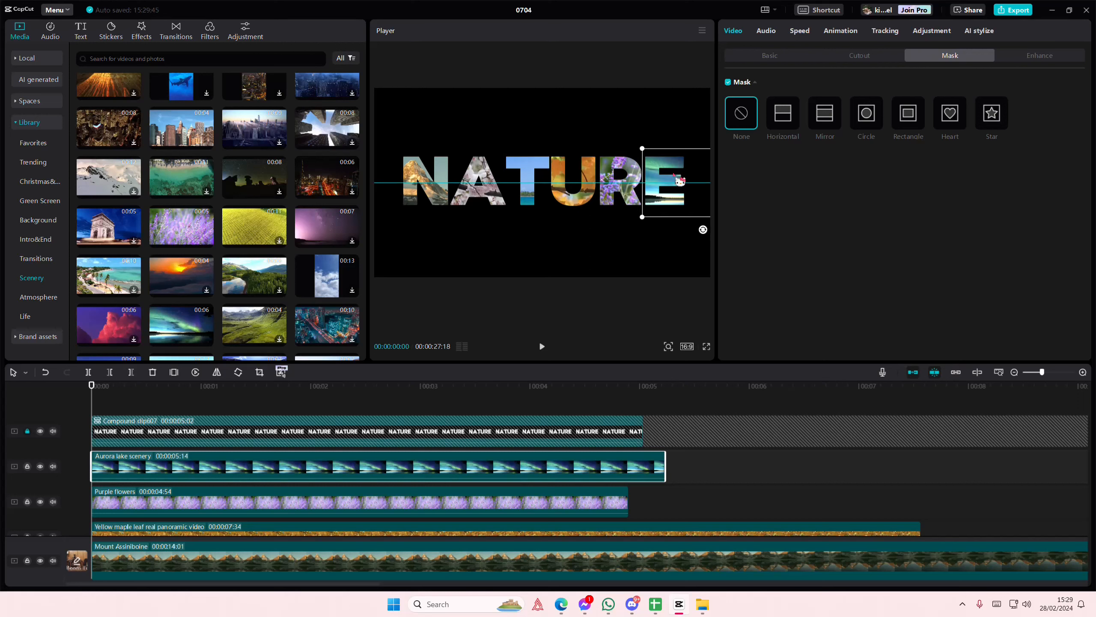
{"action": "left_click", "coordinate": [299, 411]}
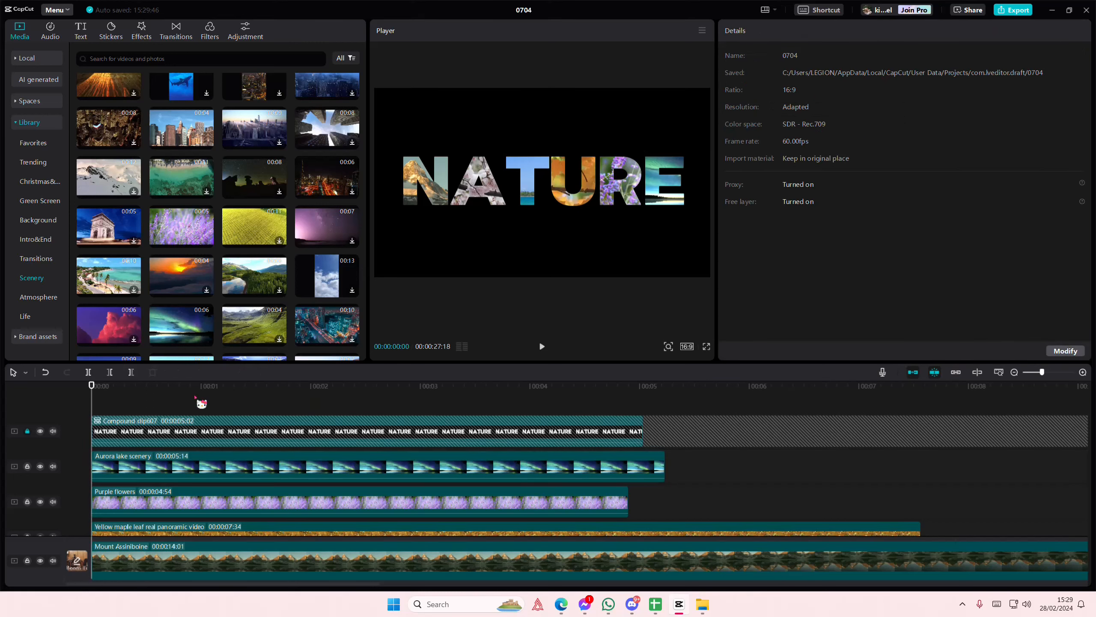
Play and scrub through the NATURE title to review the video in each letter, and return to the start of the timeline
{"action": "key", "text": "space"}
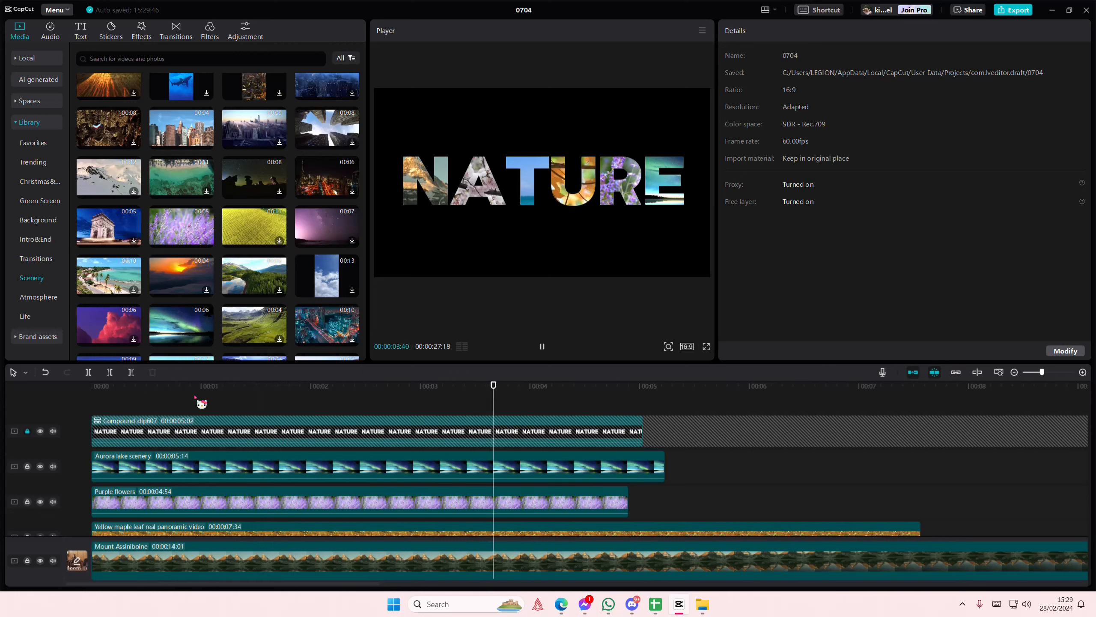
{"action": "left_click_drag", "start_coordinate": [196, 403], "coordinate": [52, 405]}
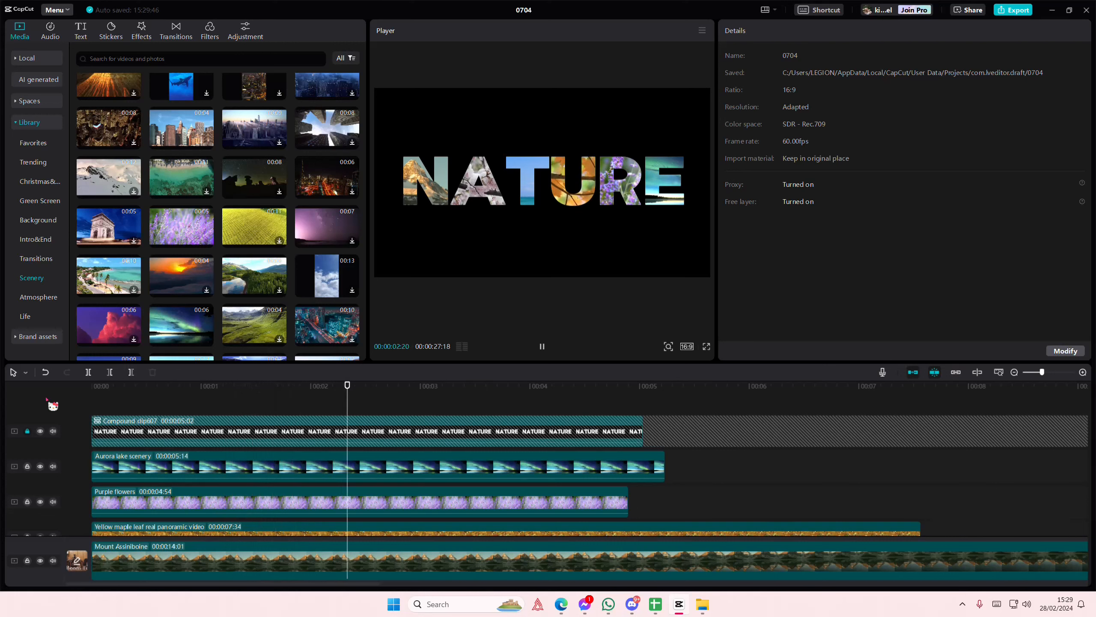
{"action": "key", "text": "space"}
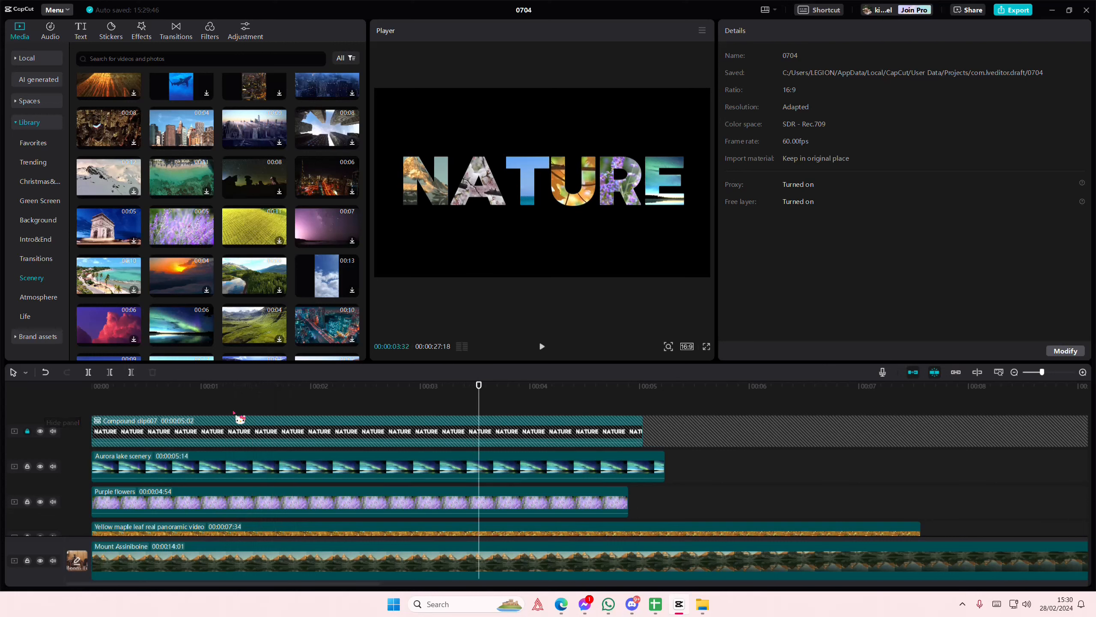
{"action": "left_click_drag", "start_coordinate": [233, 413], "coordinate": [42, 412]}
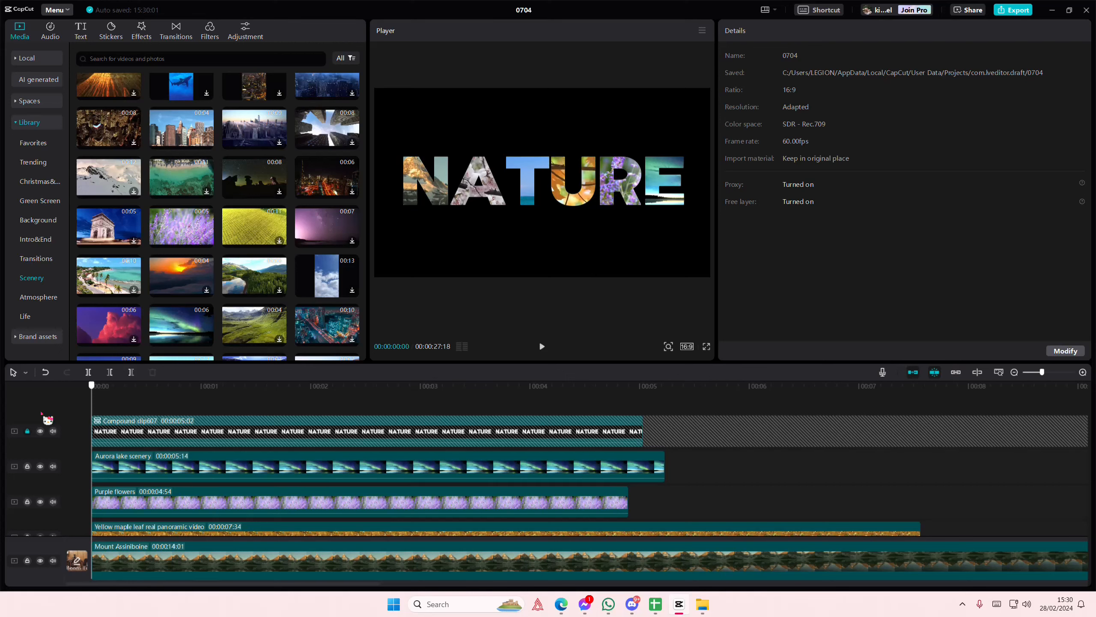
Try replacing the Aurora lake scenery clip with the Pink cloud clip, undo the replacement and scrub through the title
{"action": "left_click_drag", "start_coordinate": [113, 345], "coordinate": [213, 462]}
{"action": "left_click", "coordinate": [583, 386]}
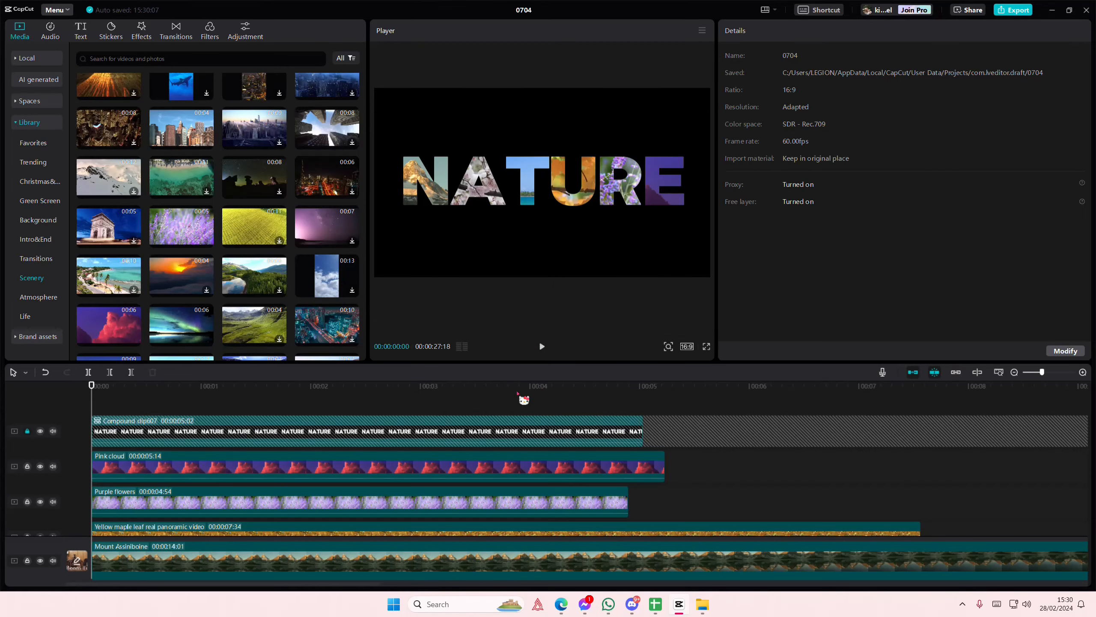
{"action": "key", "text": "ctrl+z"}
{"action": "left_click_drag", "start_coordinate": [218, 406], "coordinate": [500, 441]}
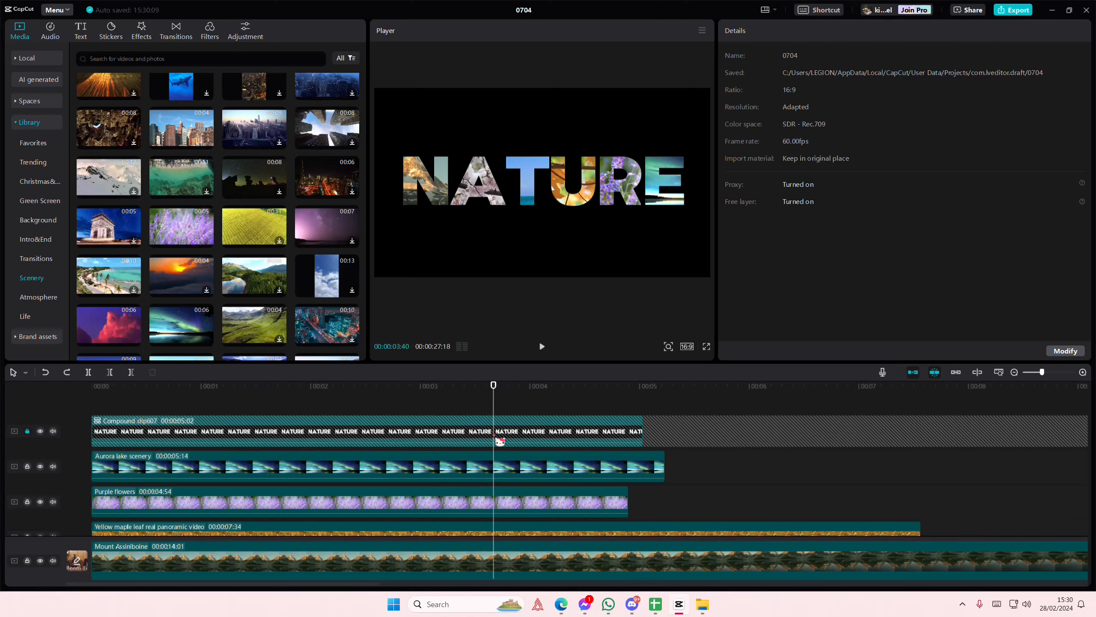